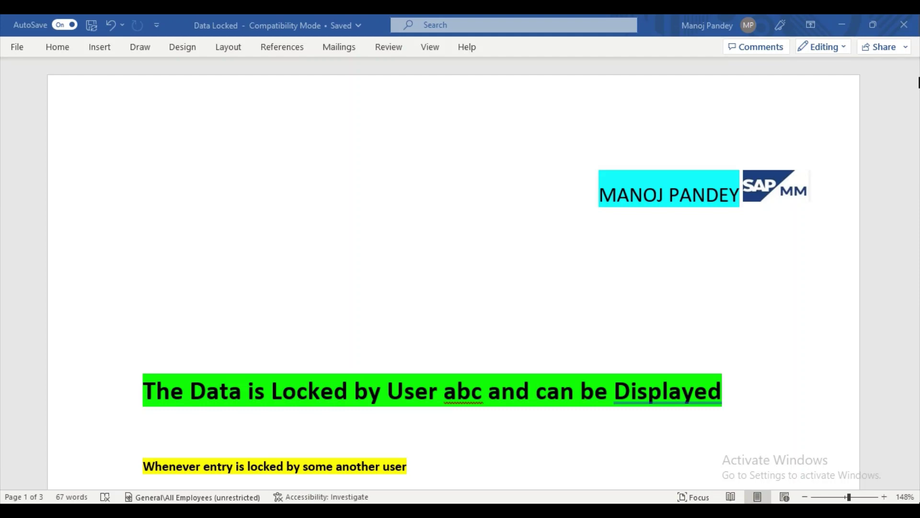
- Look through the Data Locked document down to the Locked Data screenshot and the "Use TC-SM12" line
{"action": "scroll", "coordinate": [669, 415], "scroll_direction": "down", "scroll_amount": 1}
{"action": "scroll", "coordinate": [681, 405], "scroll_direction": "up", "scroll_amount": 1}
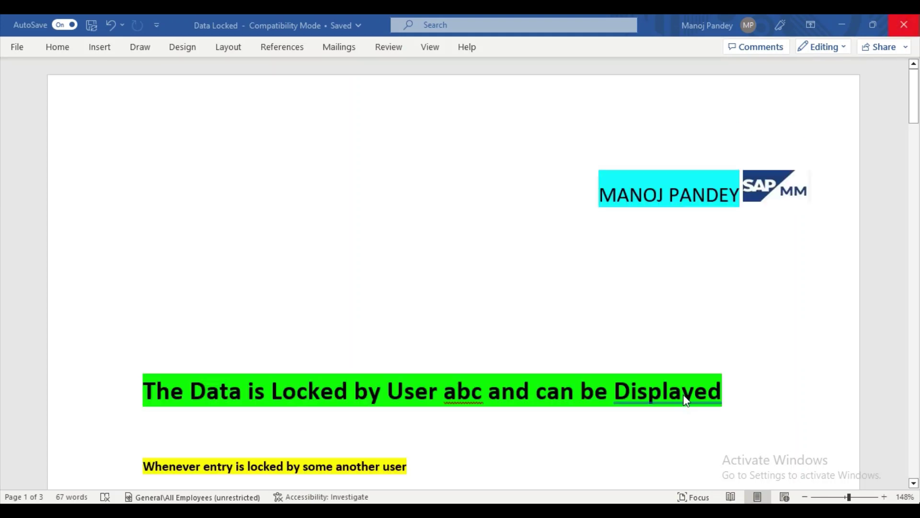
{"action": "scroll", "coordinate": [685, 400], "scroll_direction": "down", "scroll_amount": 1}
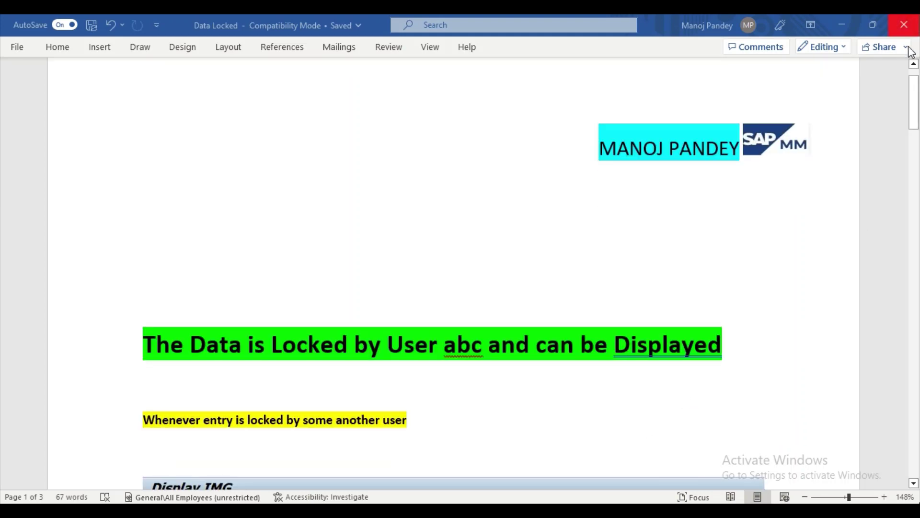
{"action": "left_click_drag", "start_coordinate": [916, 91], "coordinate": [918, 149]}
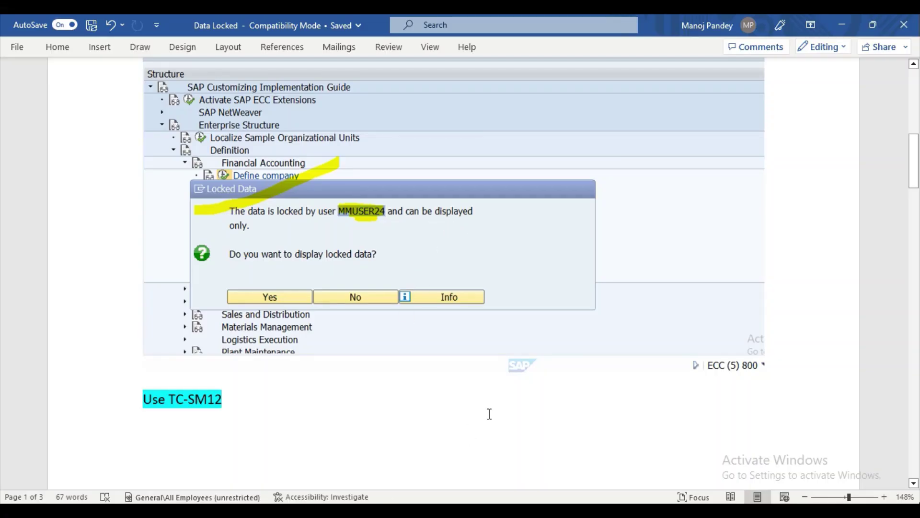
- Switch to SAP Logon and log on to the "Dedicat..." connection, client 800, with the user ID and account password
{"action": "key", "text": "super+d"}
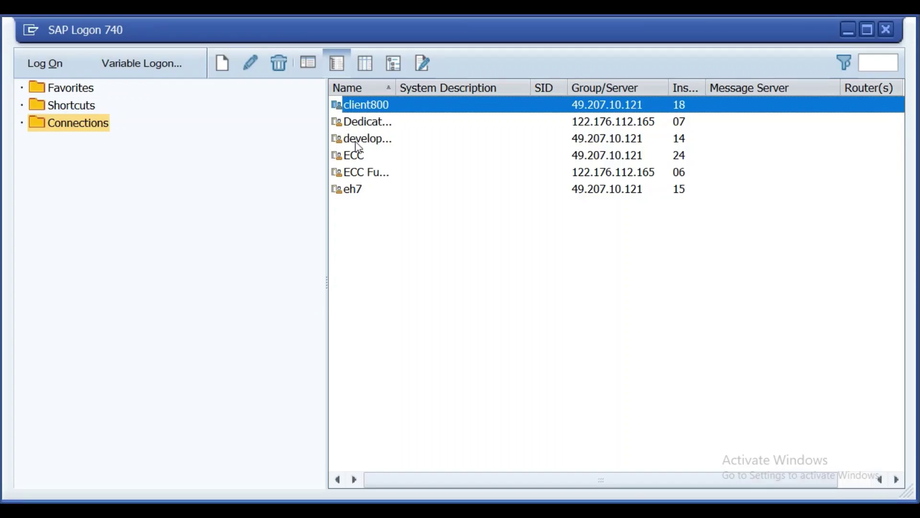
{"action": "left_click", "coordinate": [360, 139]}
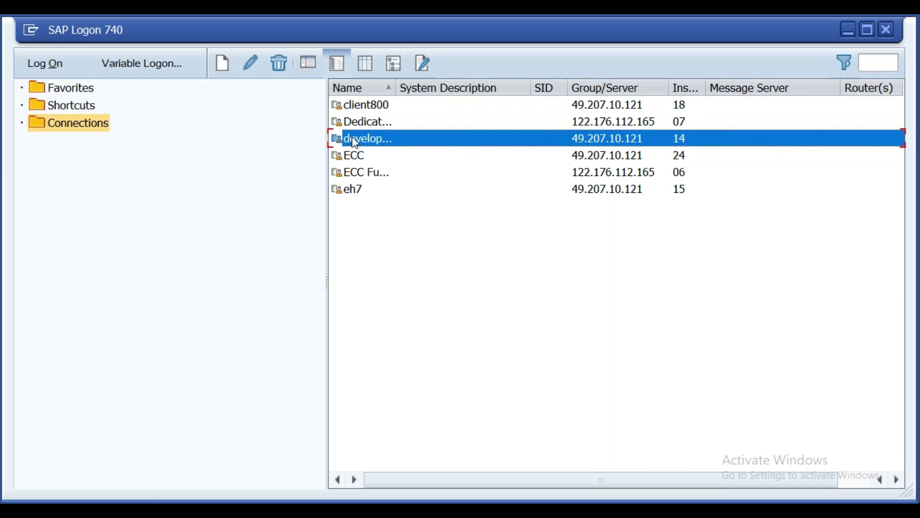
{"action": "left_click", "coordinate": [376, 123]}
{"action": "left_click", "coordinate": [50, 71]}
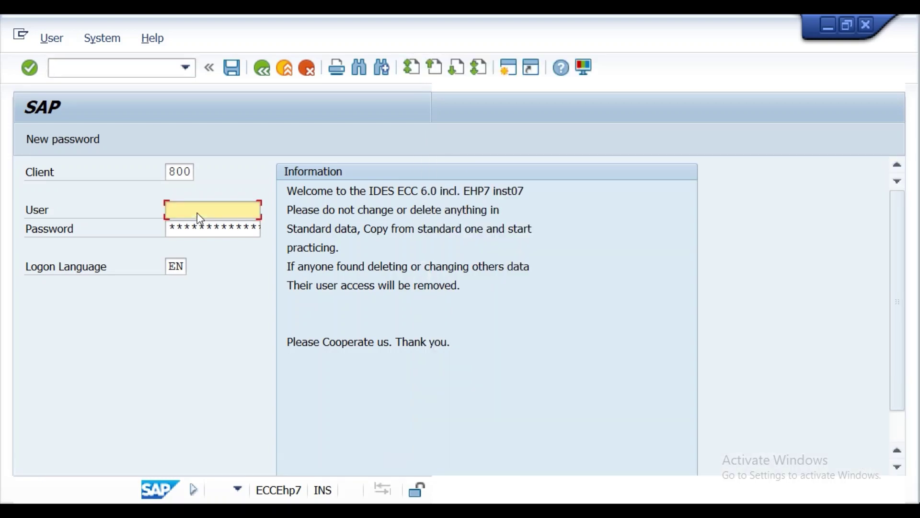
{"action": "left_click", "coordinate": [202, 213]}
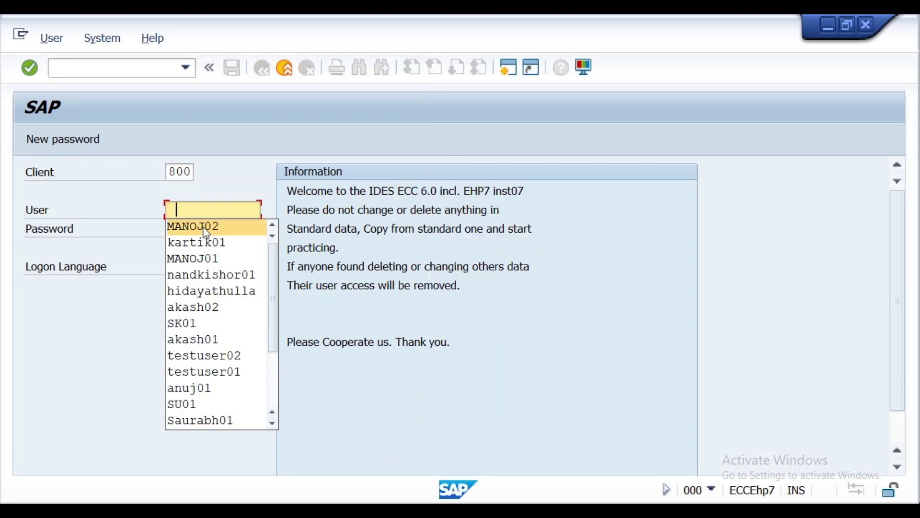
{"action": "left_click", "coordinate": [203, 227]}
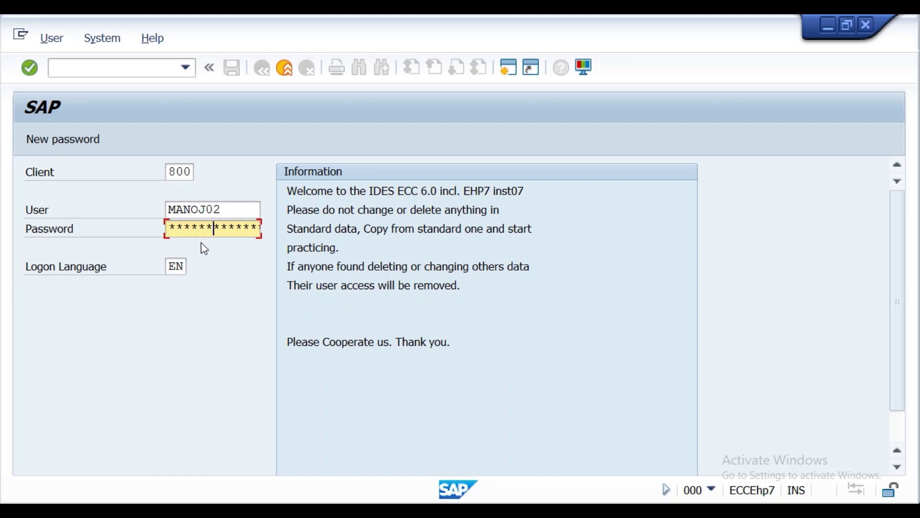
{"action": "key", "text": "Return"}
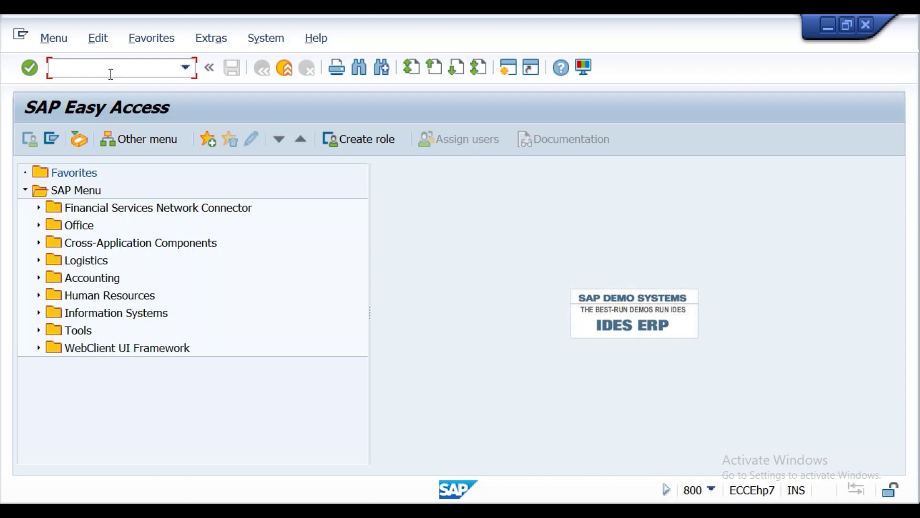
- Run transaction OBY6 and open the global data details of company code 0001, SAP A.G
{"action": "type", "text": "oby6"}
{"action": "key", "text": "Return"}
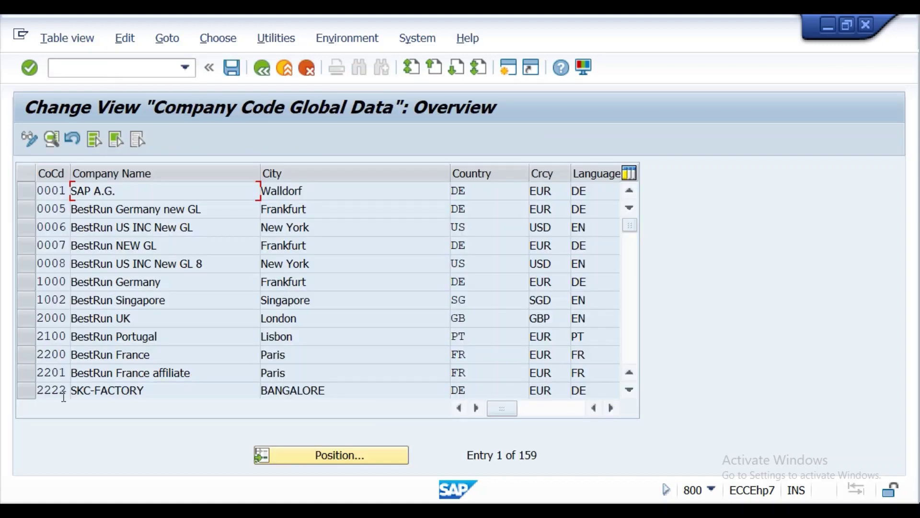
{"action": "double_click", "coordinate": [77, 184]}
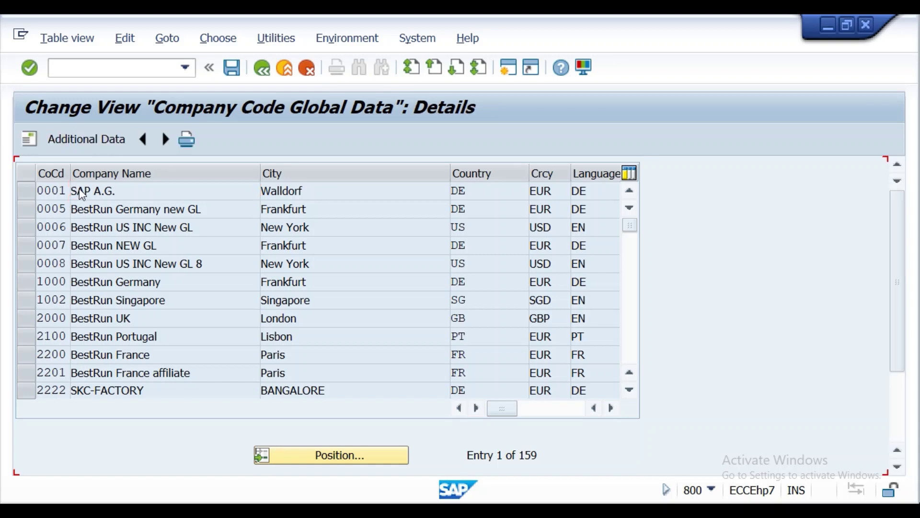
- Start transaction OBY6 in a new session and reposition the Locked Data dialog
{"action": "left_click", "coordinate": [97, 70]}
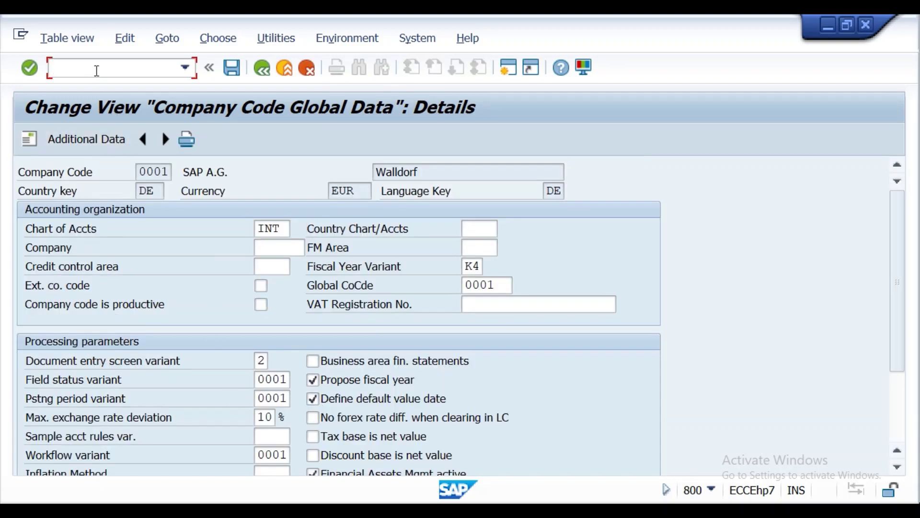
{"action": "type", "text": "/ooby6"}
{"action": "key", "text": "Return"}
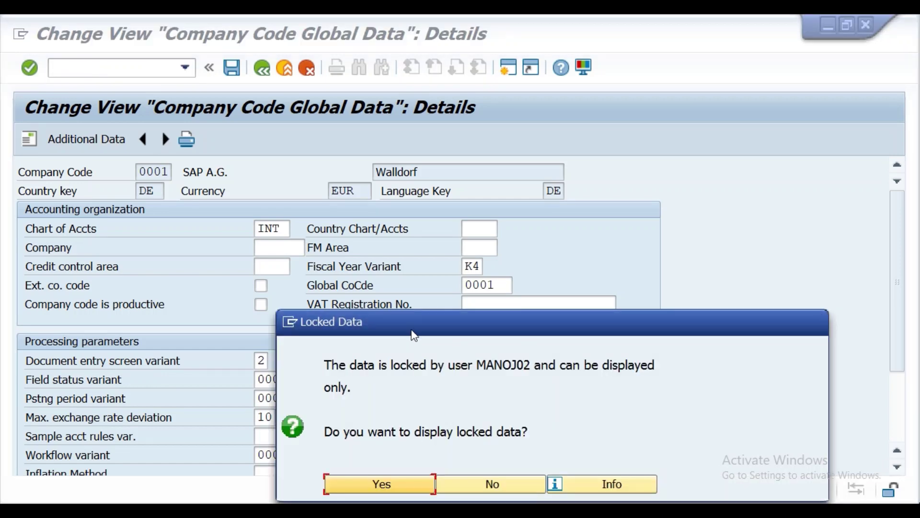
{"action": "left_click_drag", "start_coordinate": [410, 323], "coordinate": [306, 198]}
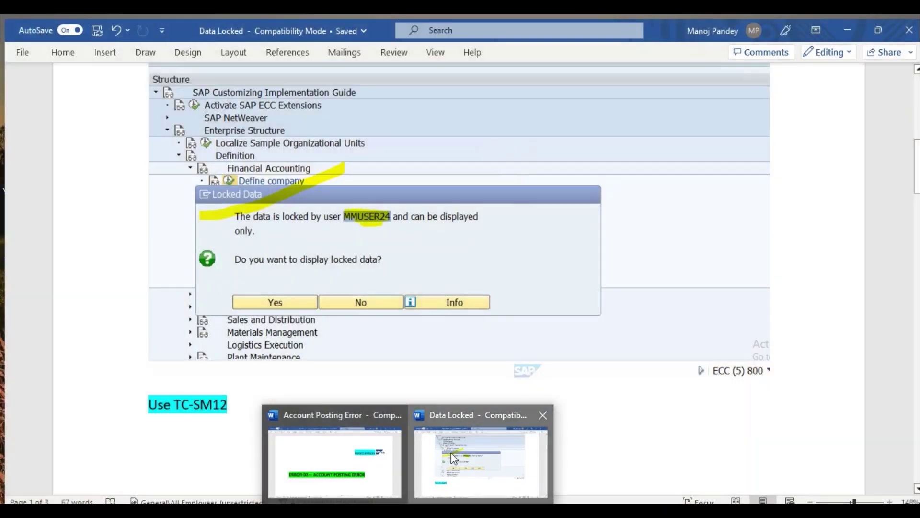
- Switch to the Data Locked Word document, delete the old Locked Data screenshot and place the cursor under the yellow-highlighted line
{"action": "left_click", "coordinate": [454, 458]}
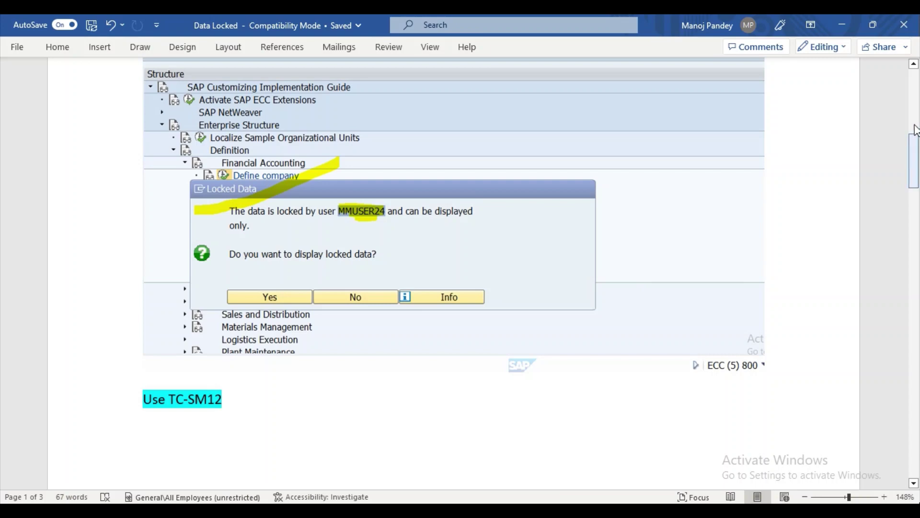
{"action": "mouse_move", "coordinate": [917, 159]}
{"action": "left_mouse_down"}
{"action": "mouse_move", "coordinate": [918, 114]}
{"action": "mouse_move", "coordinate": [918, 157]}
{"action": "left_mouse_up"}
{"action": "left_click", "coordinate": [627, 148]}
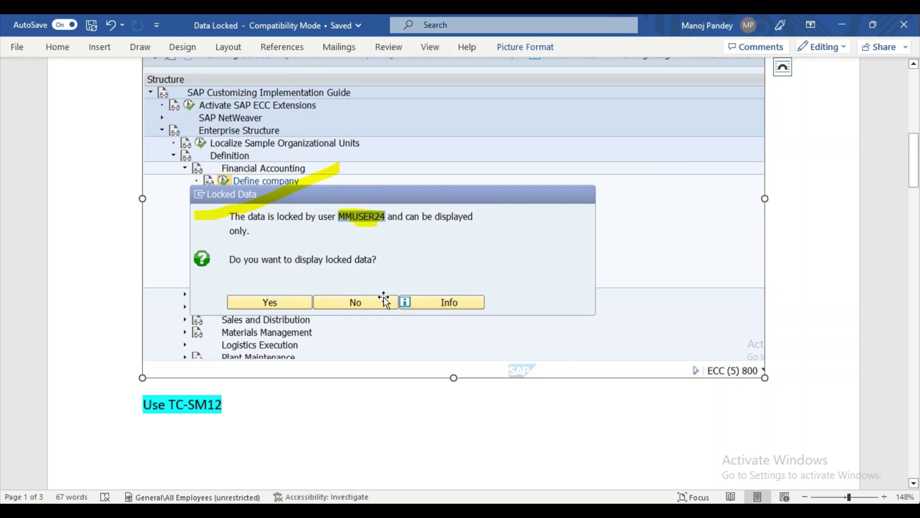
{"action": "scroll", "coordinate": [386, 301], "scroll_direction": "down", "scroll_amount": 5}
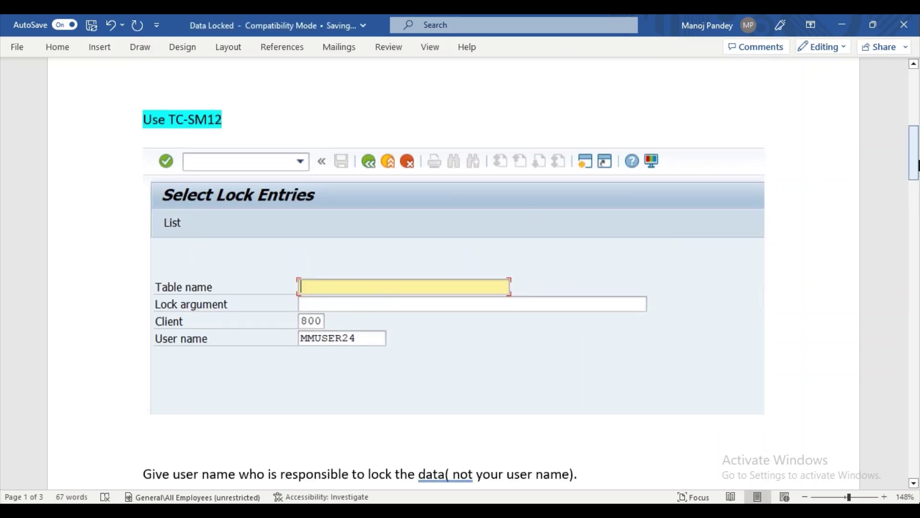
{"action": "scroll", "coordinate": [444, 249], "scroll_direction": "up", "scroll_amount": 3}
{"action": "left_click", "coordinate": [211, 236]}
{"action": "key", "text": "Up"}
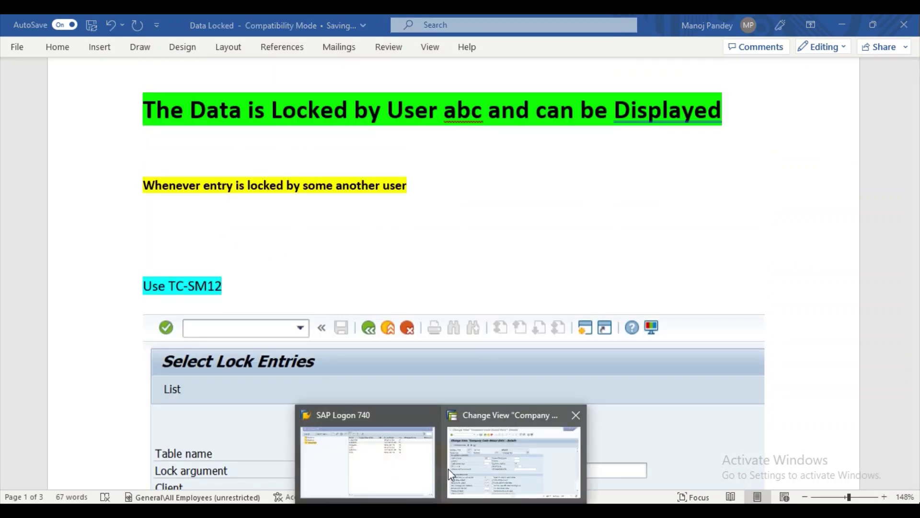
- Switch back to the company code details in SAP and start transaction OB52 in a new session
{"action": "mouse_move", "coordinate": [390, 473]}
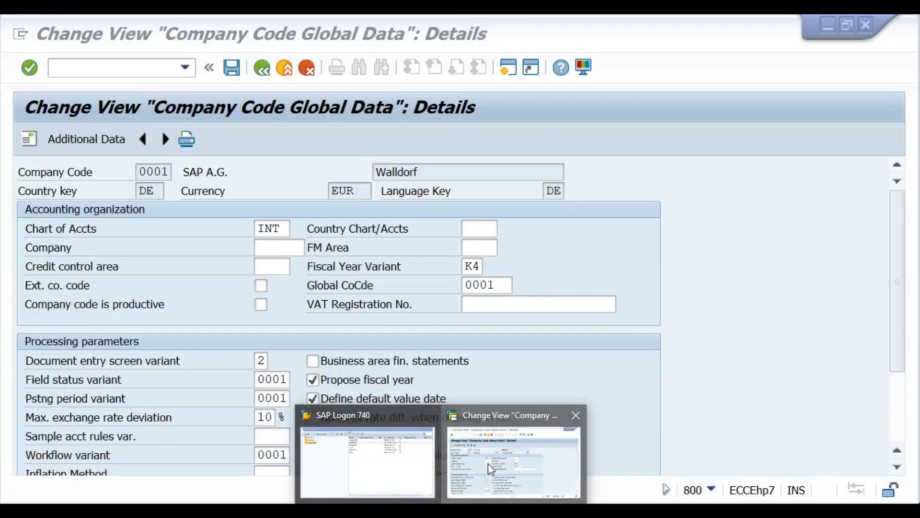
{"action": "left_click", "coordinate": [488, 463]}
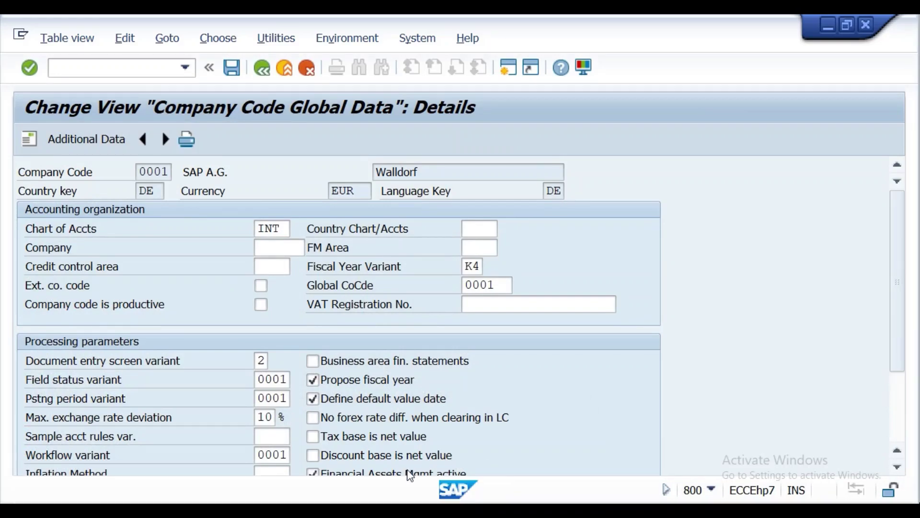
{"action": "left_click", "coordinate": [407, 477]}
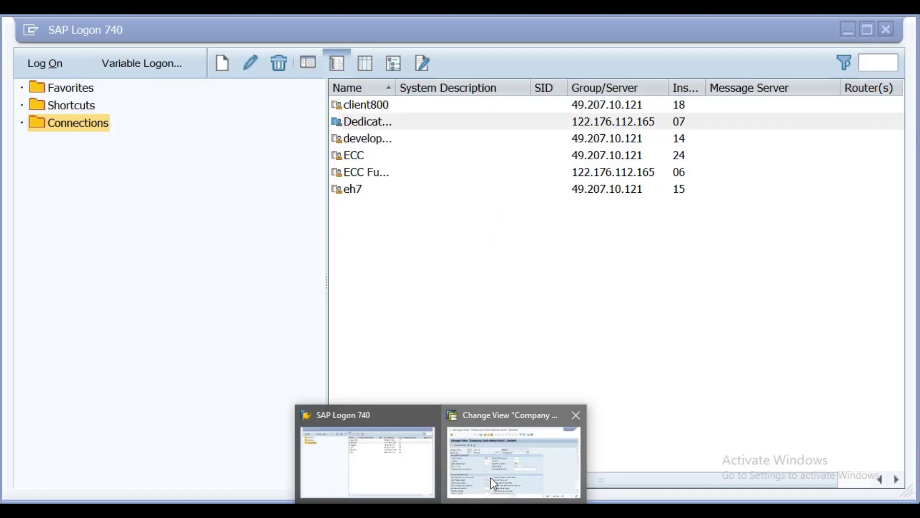
{"action": "left_click", "coordinate": [494, 483]}
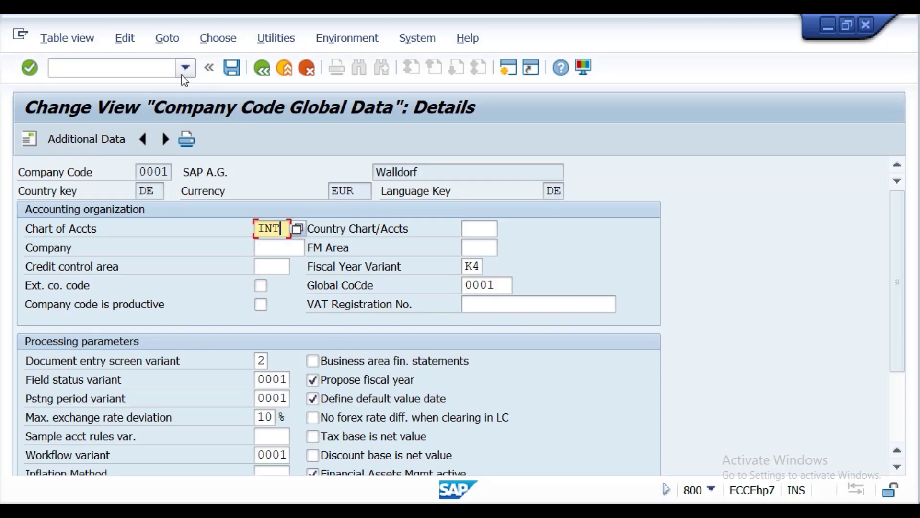
{"action": "left_click", "coordinate": [160, 67]}
{"action": "type", "text": "/"}
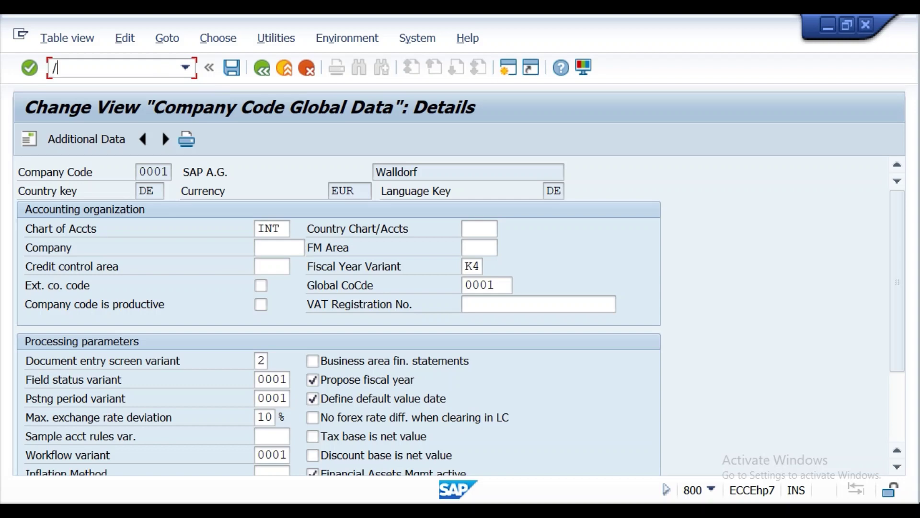
{"action": "type", "text": "oob52"}
{"action": "key", "text": "Return"}
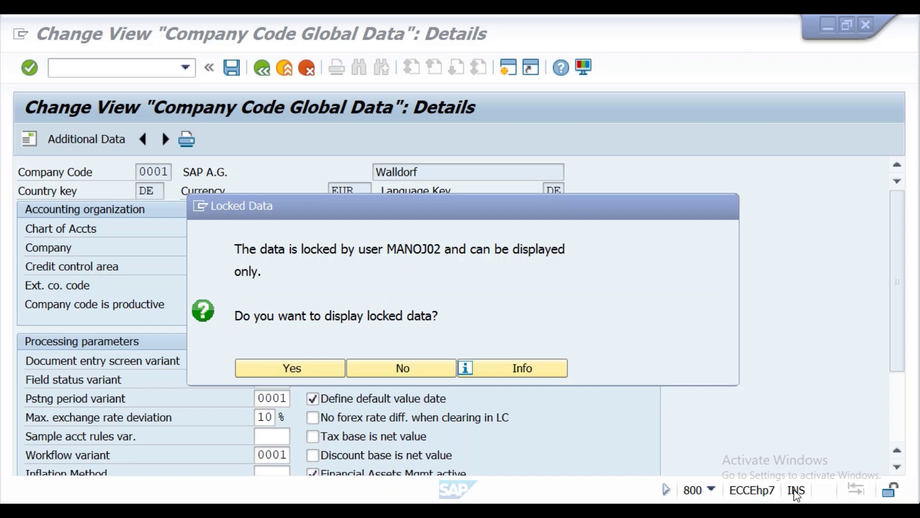
- Open the Snipping Tool and capture a rectangular snip of the whole Locked Data dialog
{"action": "type", "text": "snipping"}
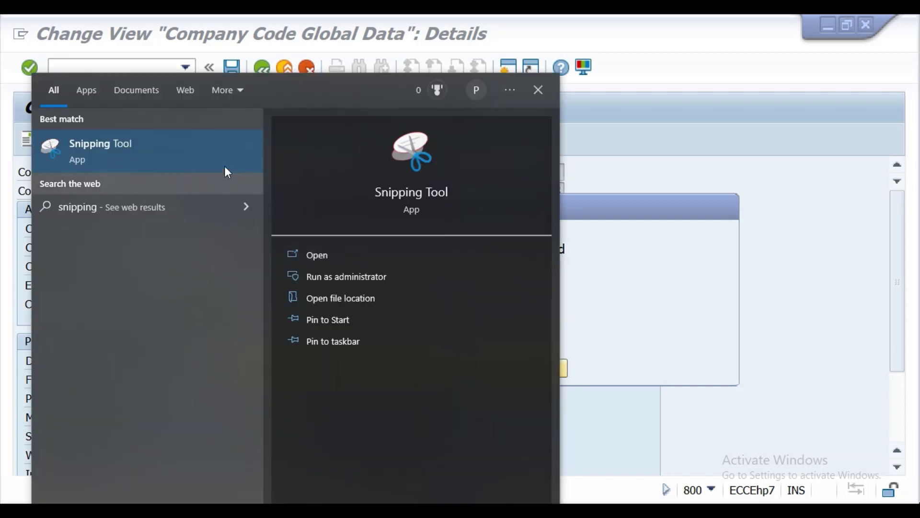
{"action": "left_click", "coordinate": [222, 167]}
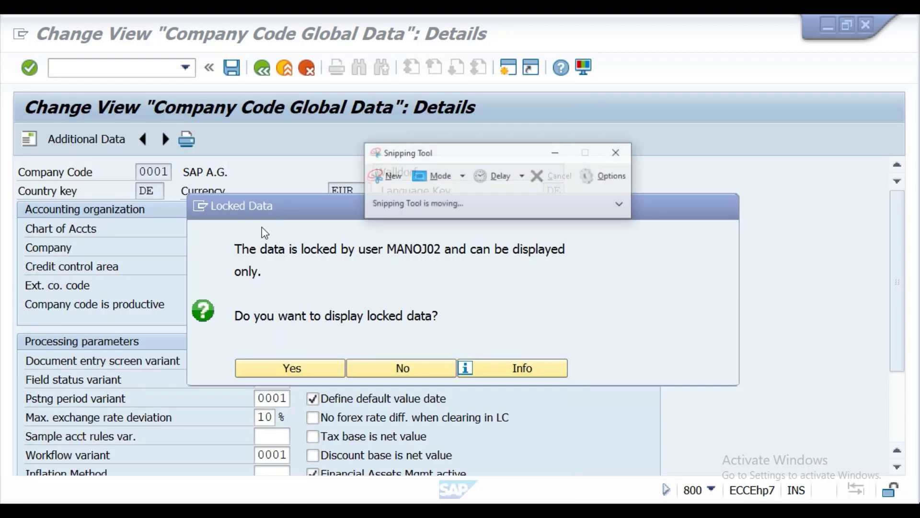
{"action": "left_click", "coordinate": [390, 180]}
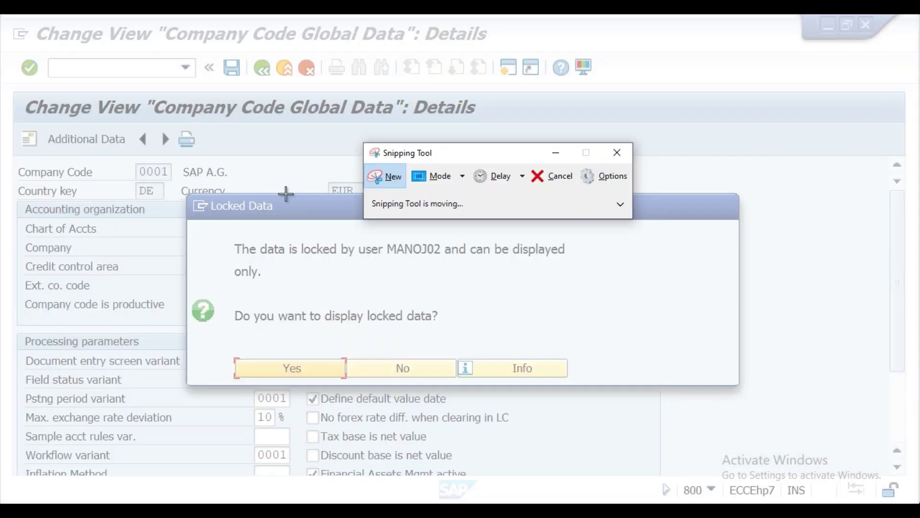
{"action": "left_click_drag", "start_coordinate": [188, 195], "coordinate": [744, 385]}
- Highlight the locking user's ID in the snip and draw a yellow tick mark at the dialog's title
{"action": "left_click", "coordinate": [432, 114]}
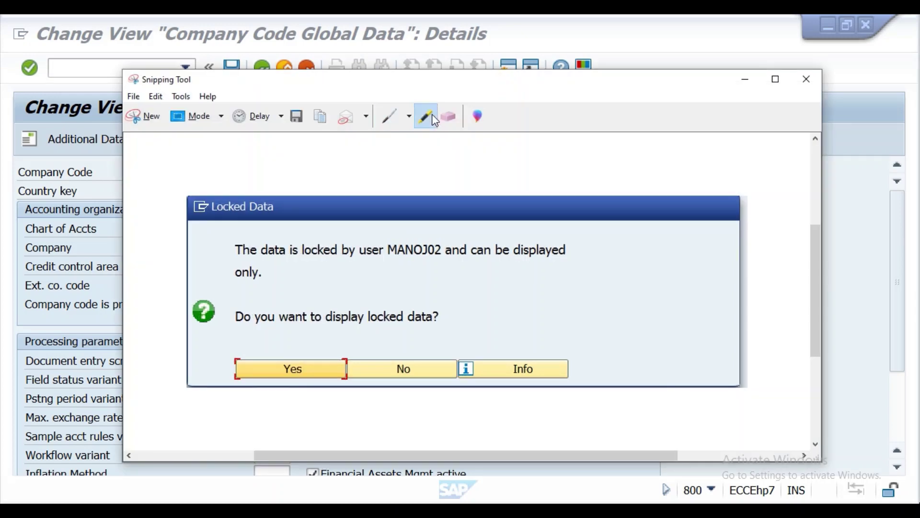
{"action": "mouse_move", "coordinate": [389, 247]}
{"action": "left_mouse_down"}
{"action": "mouse_move", "coordinate": [425, 248]}
{"action": "mouse_move", "coordinate": [372, 249]}
{"action": "mouse_move", "coordinate": [441, 249]}
{"action": "mouse_move", "coordinate": [422, 246]}
{"action": "left_mouse_up"}
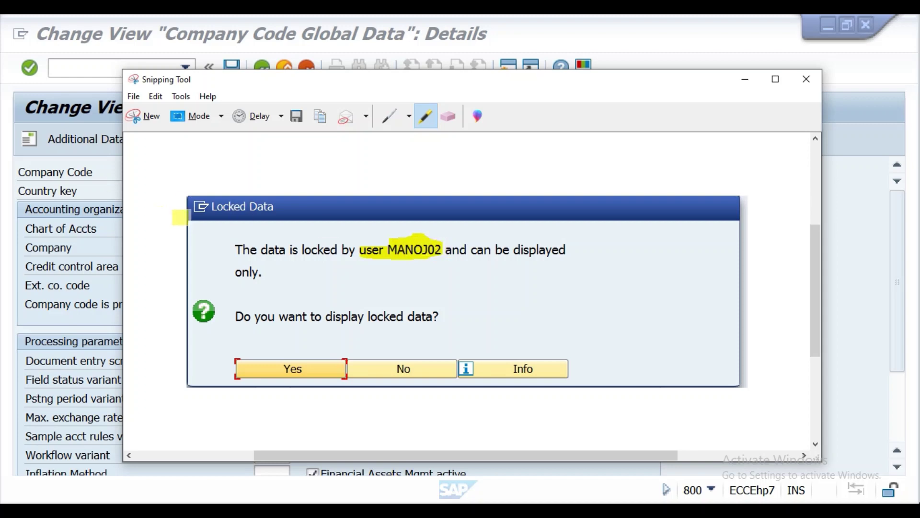
{"action": "left_click_drag", "start_coordinate": [199, 212], "coordinate": [246, 163]}
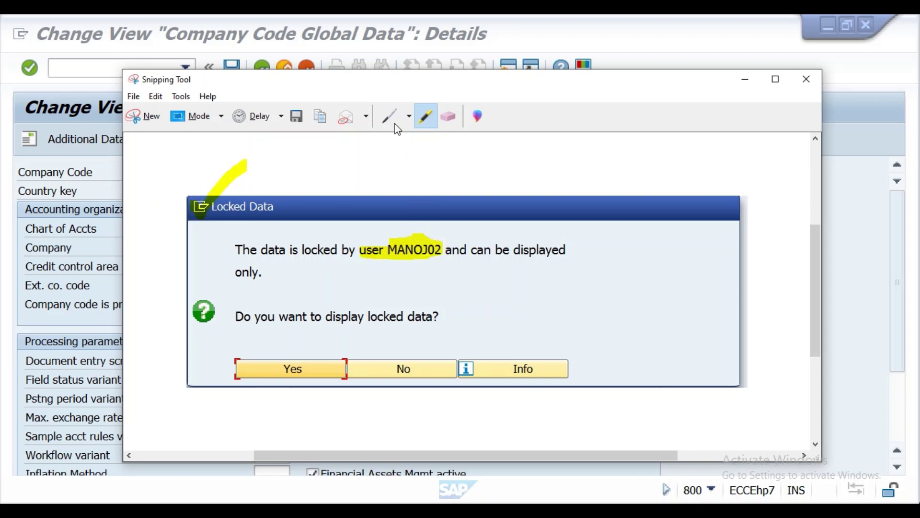
- Copy the marked snip and paste it into the Data Locked document below "Whenever entry is locked by some another user"
{"action": "left_click", "coordinate": [325, 122]}
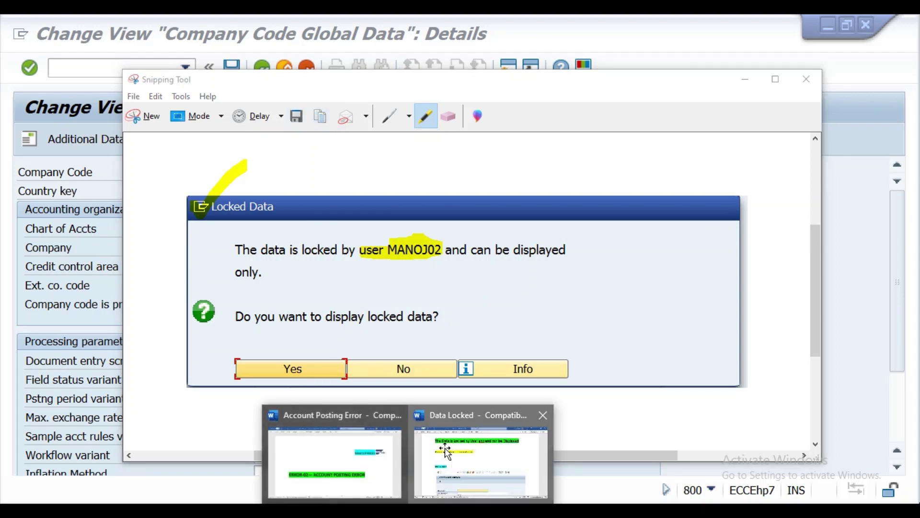
{"action": "left_click", "coordinate": [447, 449]}
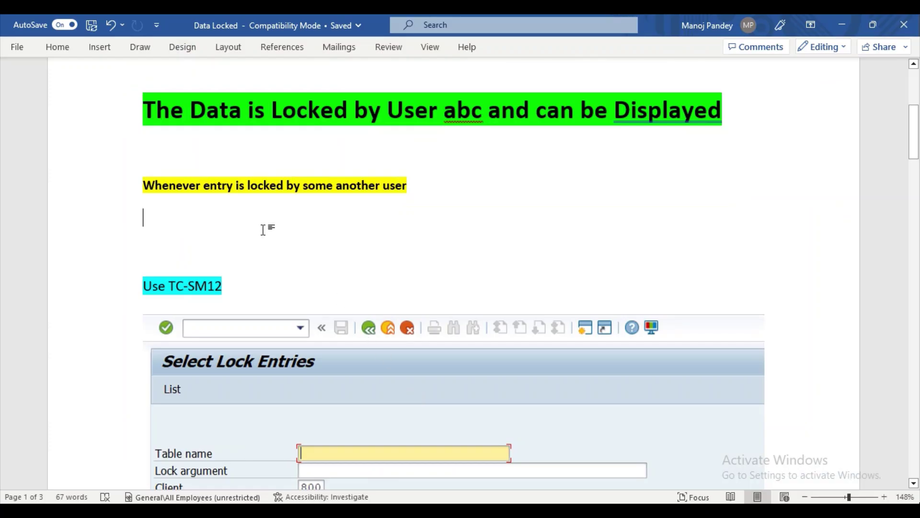
{"action": "key", "text": "ctrl+v"}
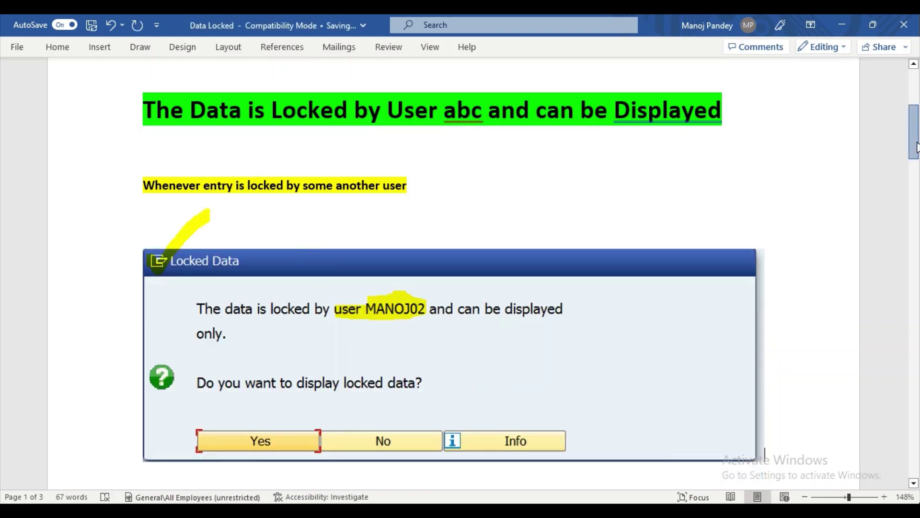
{"action": "scroll", "coordinate": [917, 147], "scroll_direction": "down", "scroll_amount": 4}
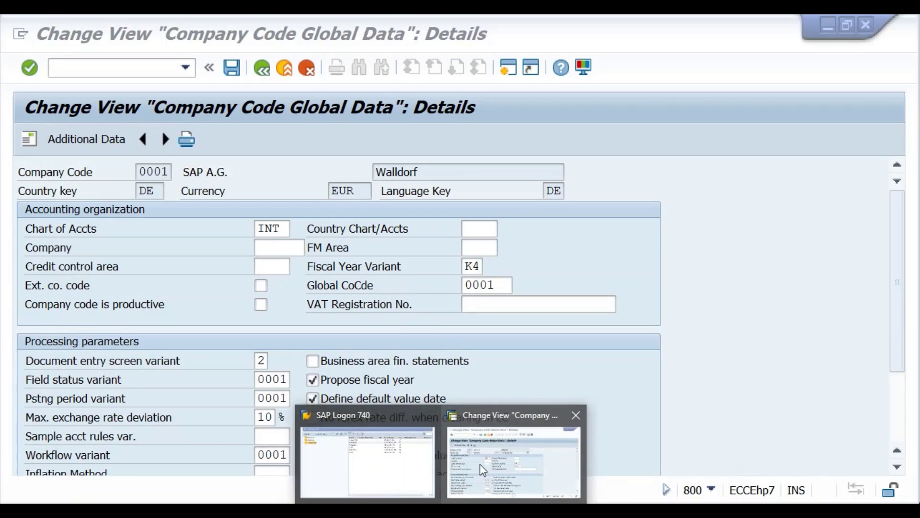
- Switch to the company code details in SAP, start transaction OBY6 in a new session, and mark the locking user's ID in the Locked Data dialog
{"action": "left_click", "coordinate": [479, 464]}
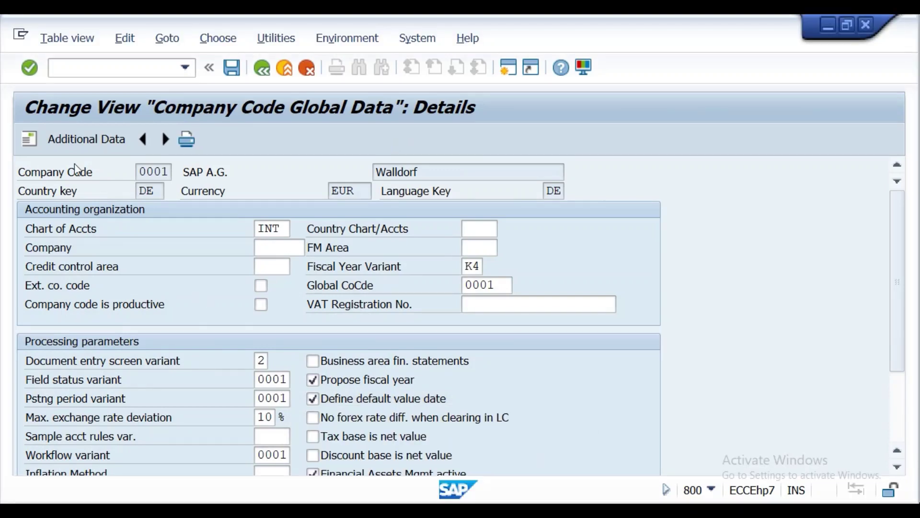
{"action": "left_click", "coordinate": [82, 68]}
{"action": "type", "text": "/ooby6"}
{"action": "key", "text": "Return"}
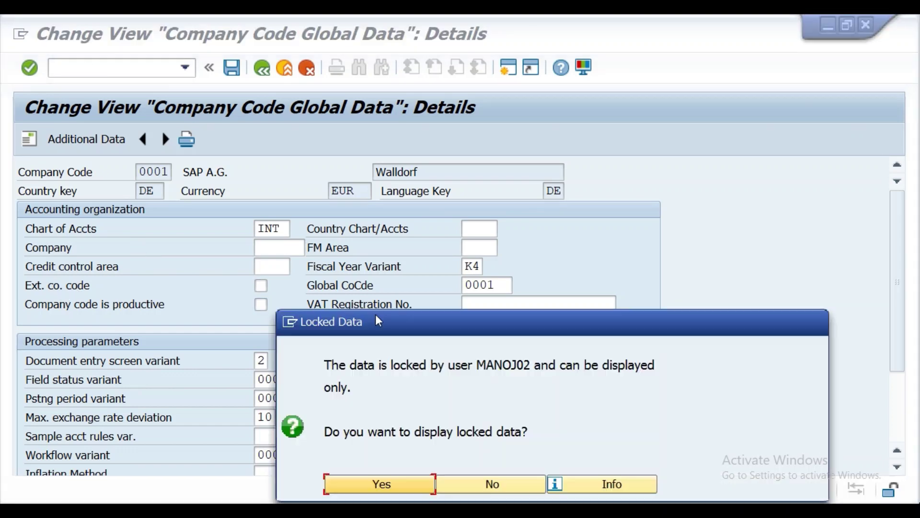
{"action": "left_click_drag", "start_coordinate": [381, 316], "coordinate": [326, 243]}
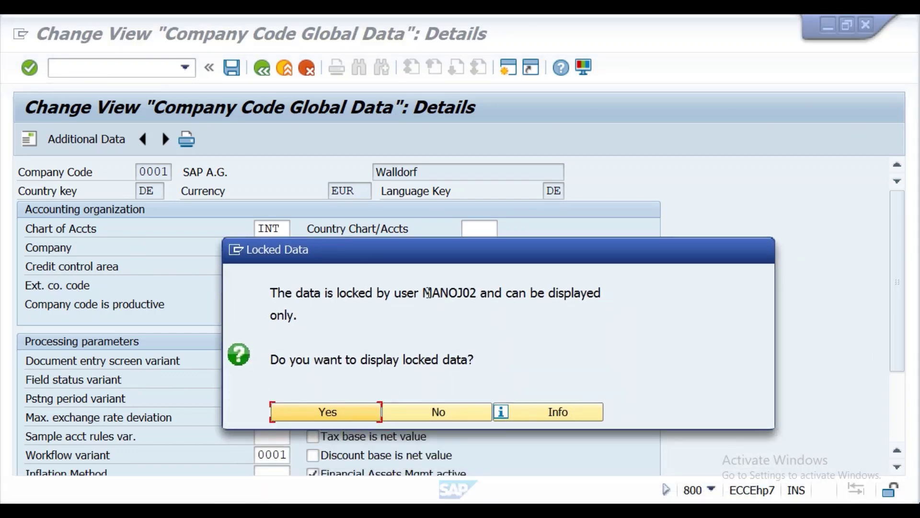
{"action": "left_click_drag", "start_coordinate": [424, 292], "coordinate": [480, 295]}
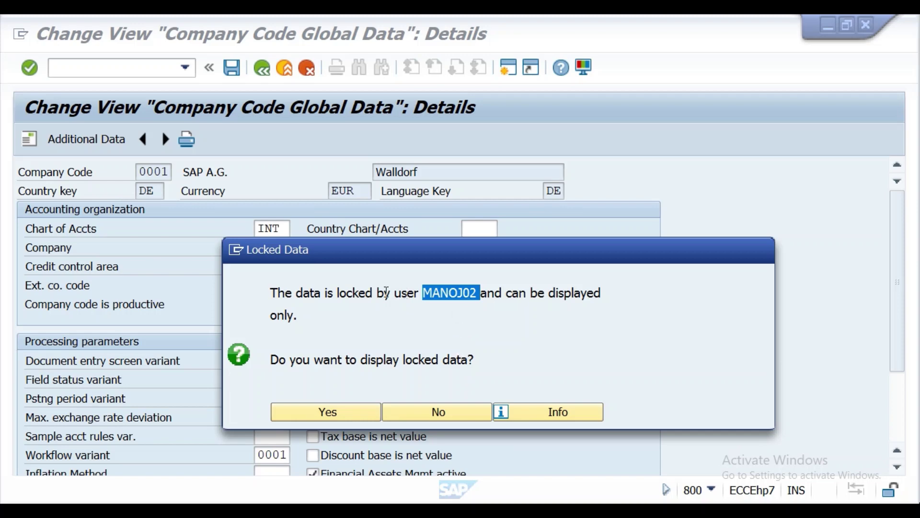
- Stop the locked transaction from the Locked Data dialog and start transaction SM12
{"action": "left_click", "coordinate": [235, 251]}
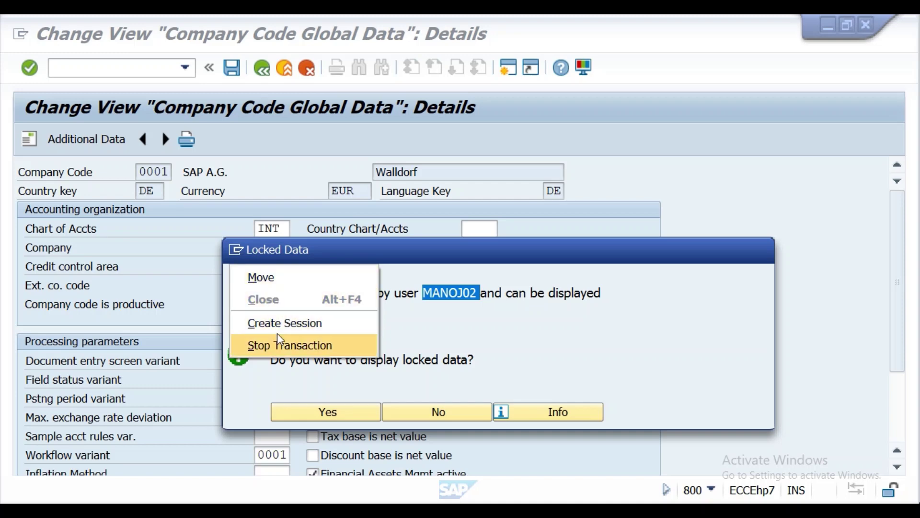
{"action": "left_click", "coordinate": [224, 305]}
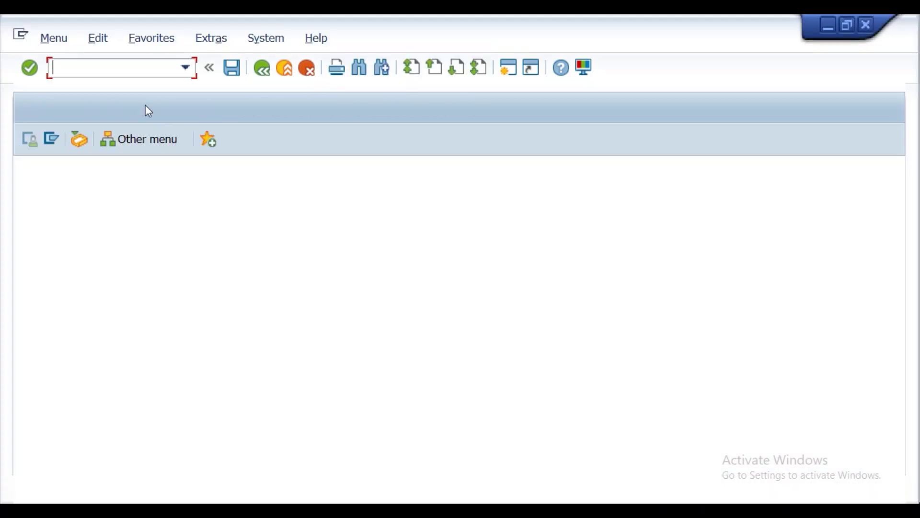
{"action": "type", "text": "sm12"}
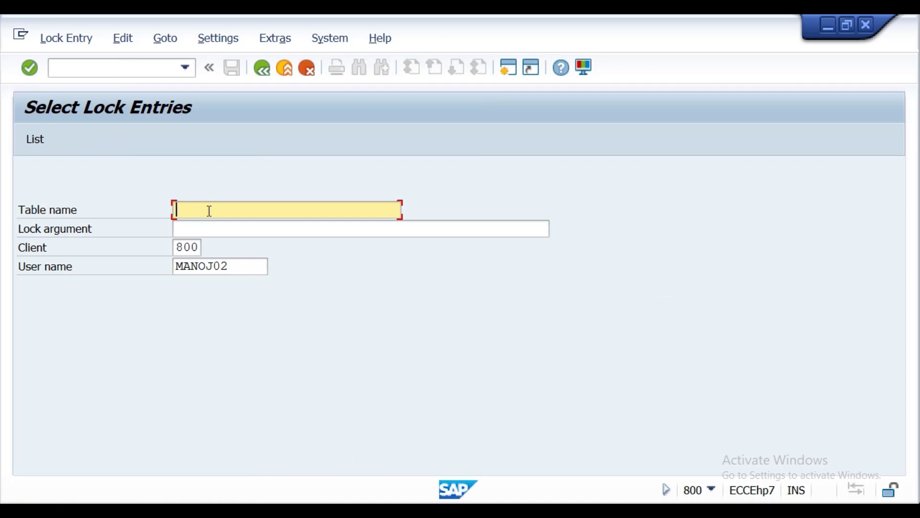
- List the lock entries held by the locking user in client 800 and return to the Select Lock Entries screen
{"action": "left_click", "coordinate": [231, 265]}
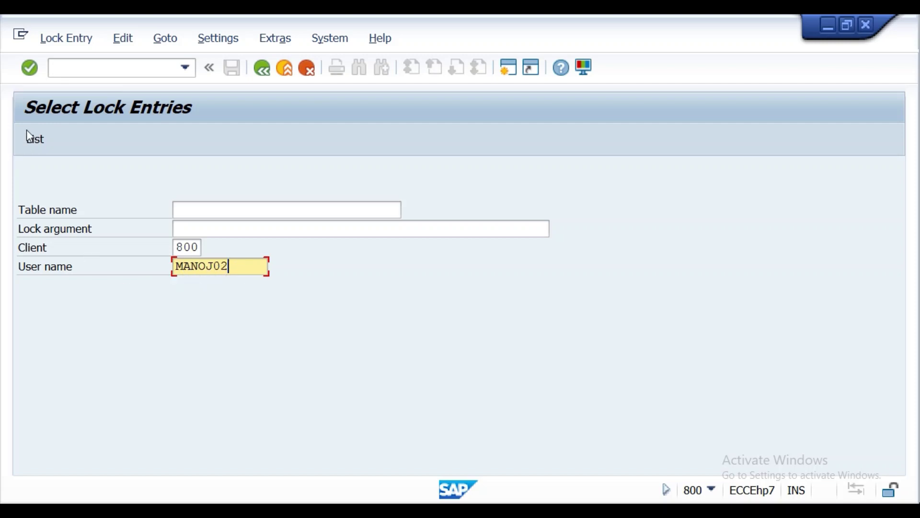
{"action": "left_click", "coordinate": [40, 147]}
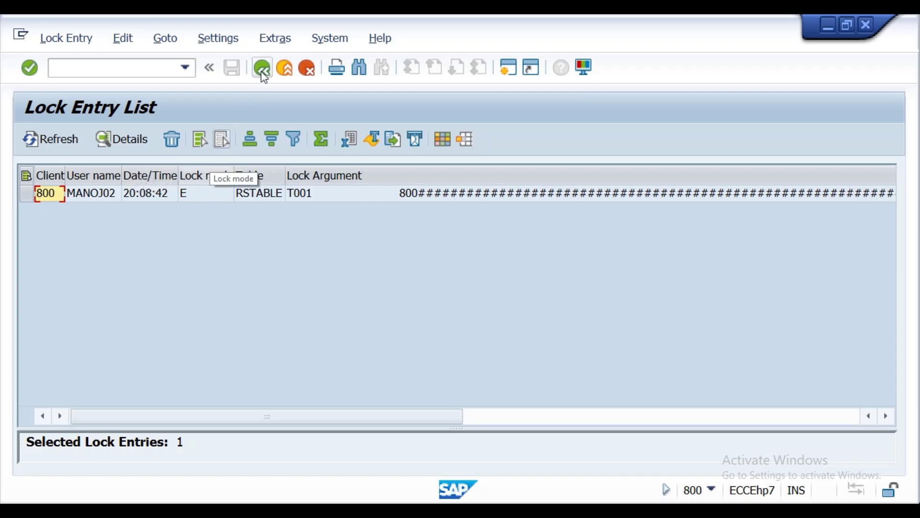
{"action": "left_click", "coordinate": [262, 69]}
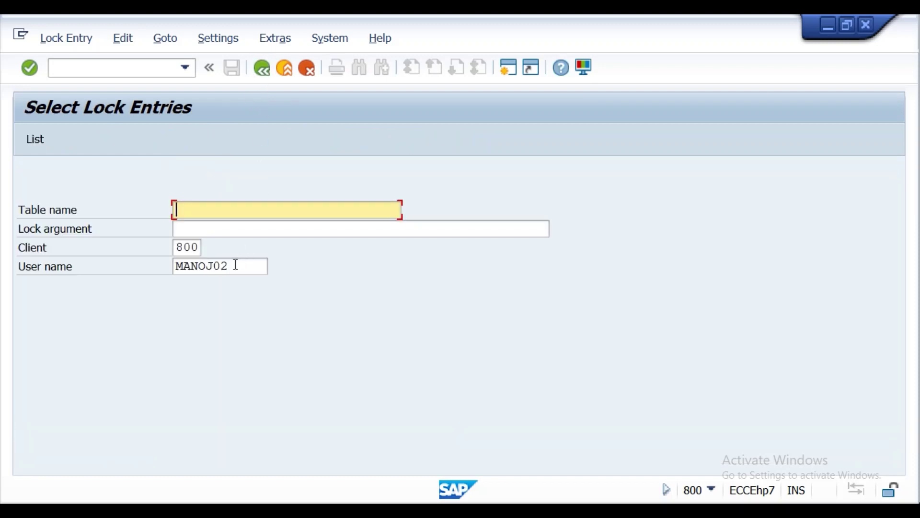
{"action": "left_click", "coordinate": [235, 265]}
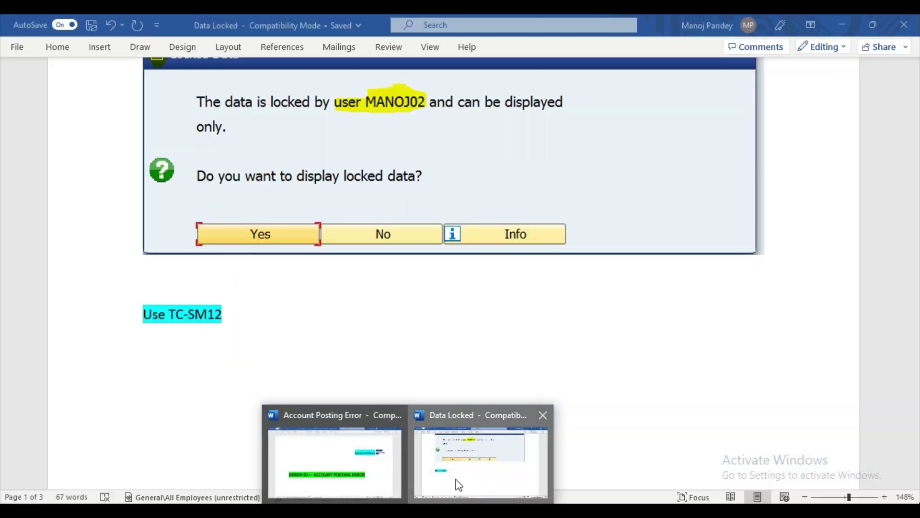
- Check the "Use TC-SM12" instruction in the Data Locked document and return to Select Lock Entries in SAP
{"action": "left_click", "coordinate": [456, 480]}
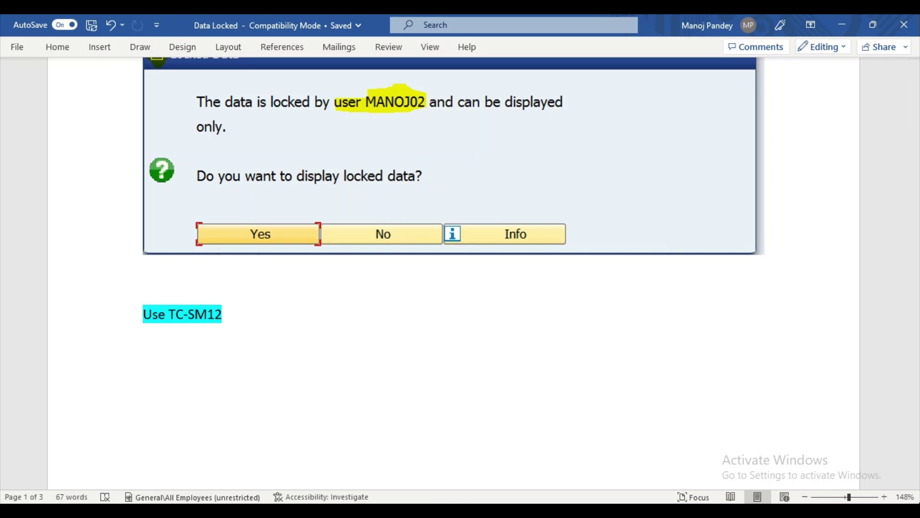
{"action": "mouse_move", "coordinate": [441, 510]}
{"action": "mouse_move", "coordinate": [476, 488]}
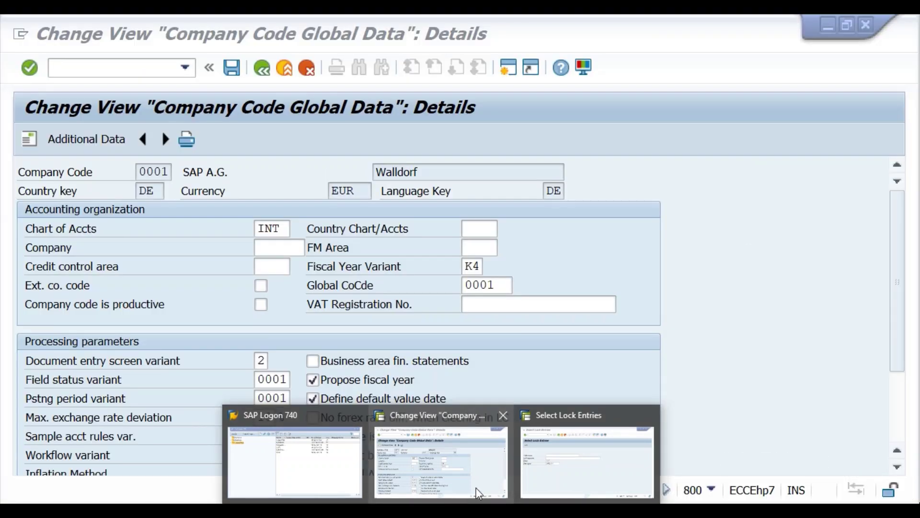
{"action": "left_click", "coordinate": [532, 473]}
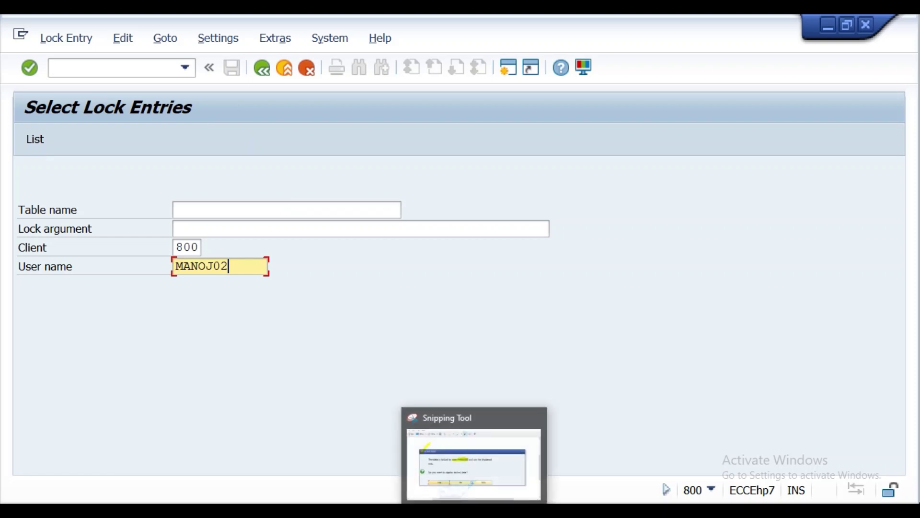
- Open the Snipping Tool and capture a rectangular snip of the Select Lock Entries screen from its title to below the User name field
{"action": "key", "text": "super"}
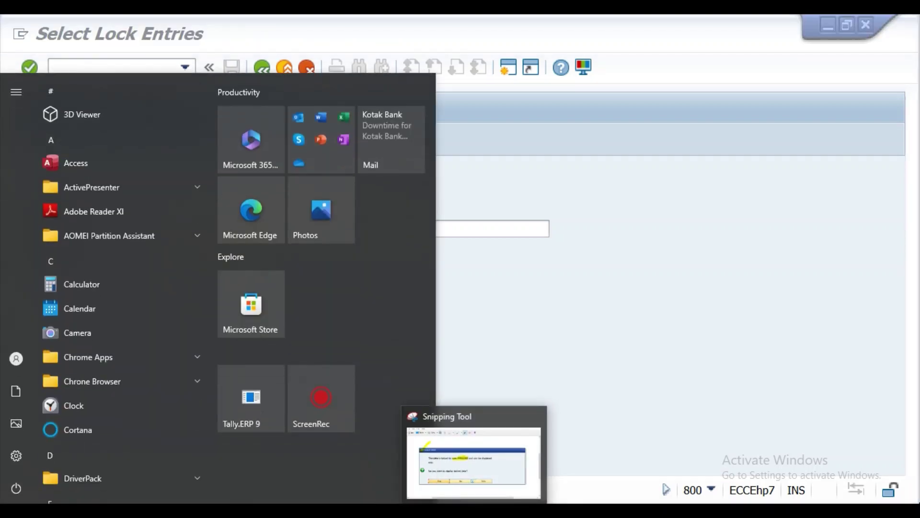
{"action": "key", "text": "Escape"}
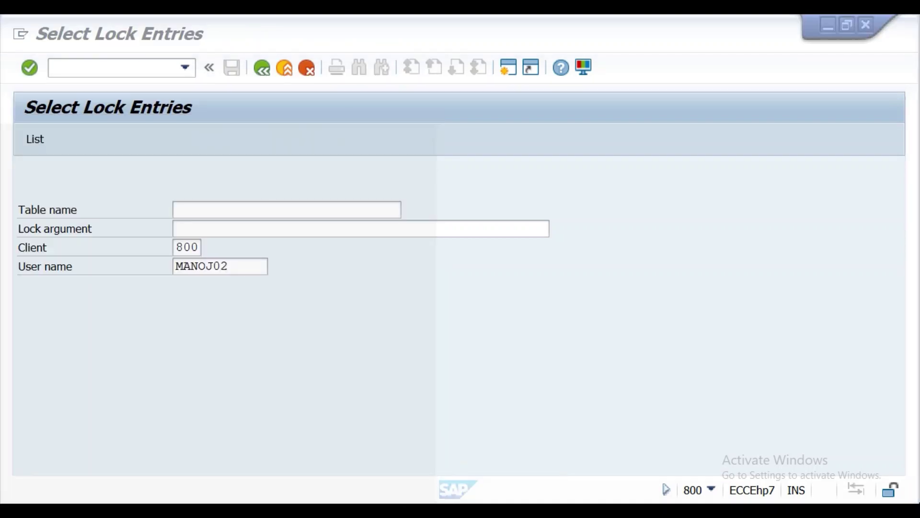
{"action": "key", "text": "super"}
{"action": "type", "text": "snippin"}
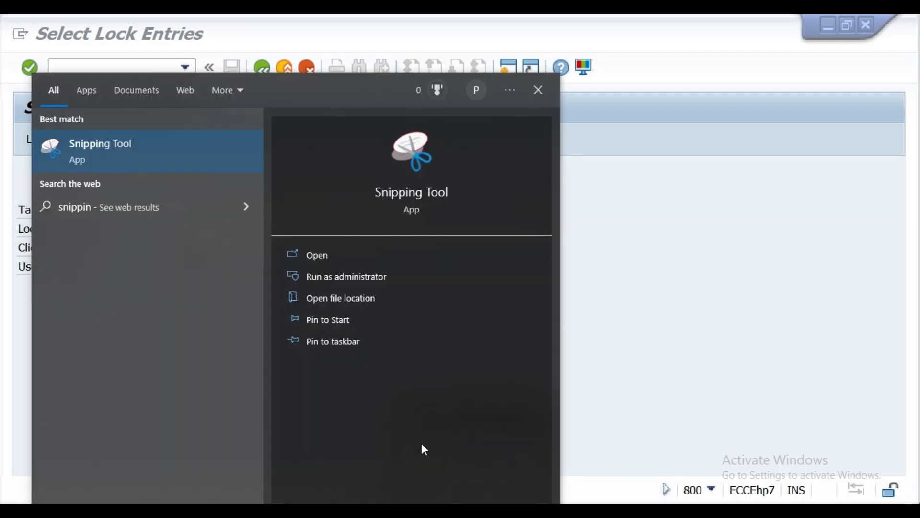
{"action": "key", "text": "Return"}
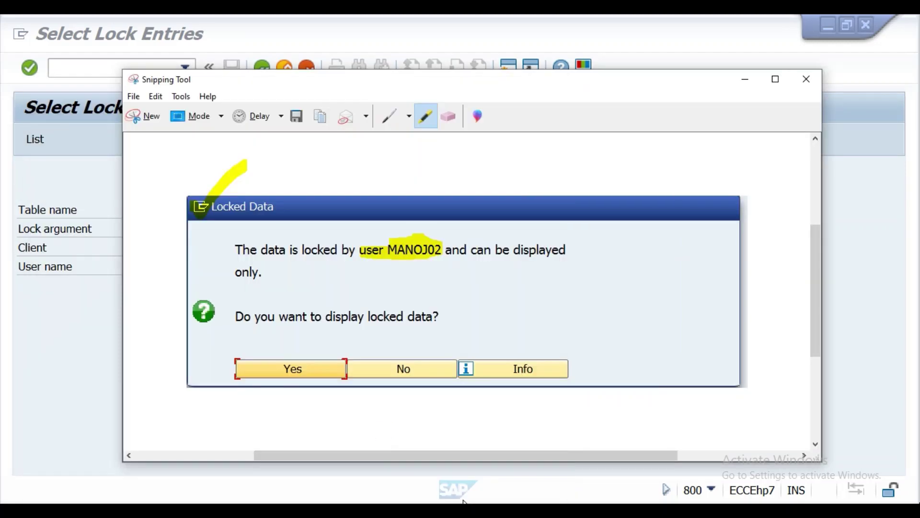
{"action": "left_click", "coordinate": [150, 120]}
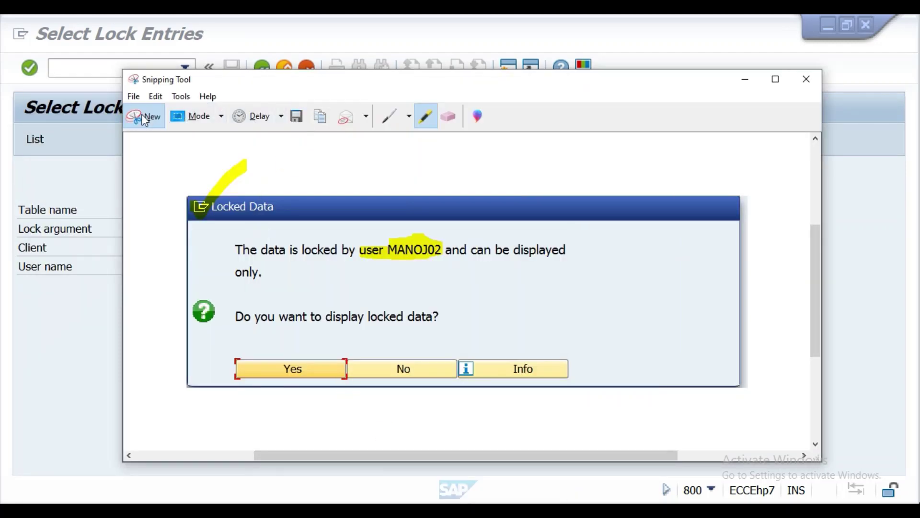
{"action": "left_click_drag", "start_coordinate": [22, 93], "coordinate": [119, 129]}
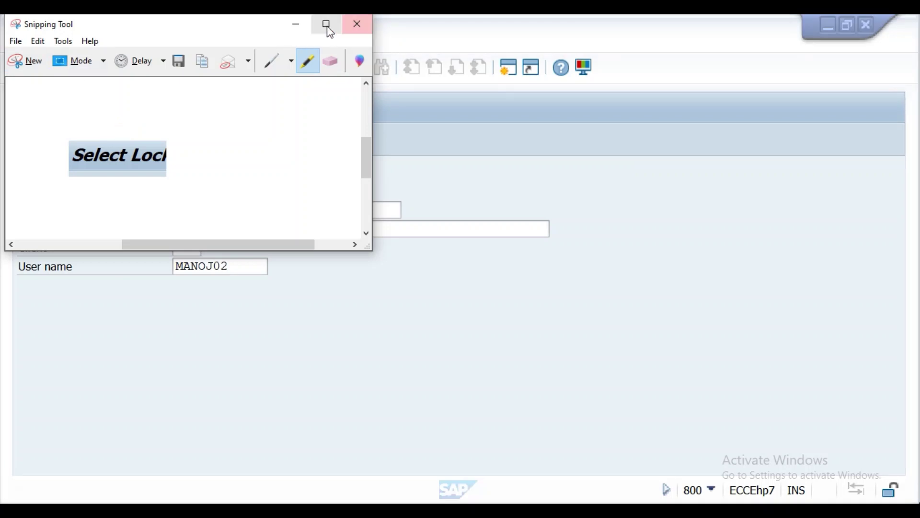
{"action": "left_click", "coordinate": [30, 61]}
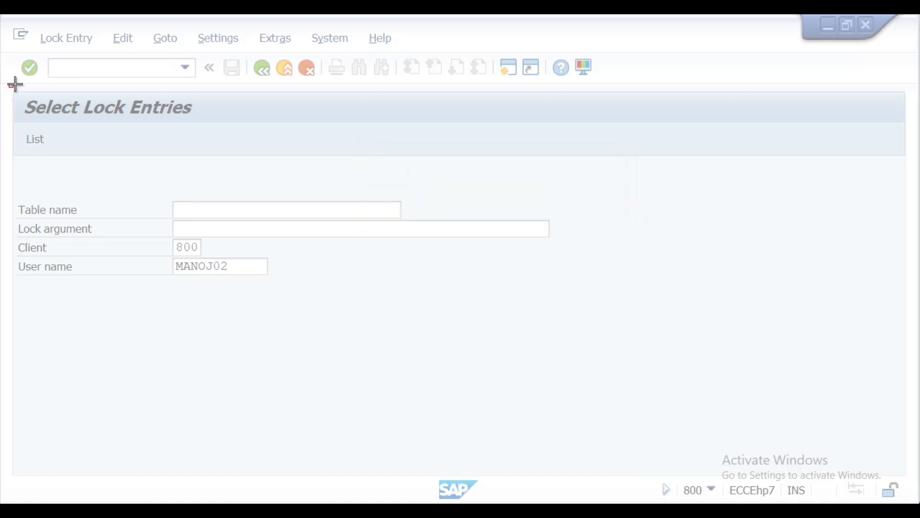
{"action": "mouse_move", "coordinate": [9, 88]}
{"action": "left_mouse_down"}
{"action": "mouse_move", "coordinate": [169, 166]}
{"action": "mouse_move", "coordinate": [351, 311]}
{"action": "mouse_move", "coordinate": [572, 342]}
{"action": "left_mouse_up"}
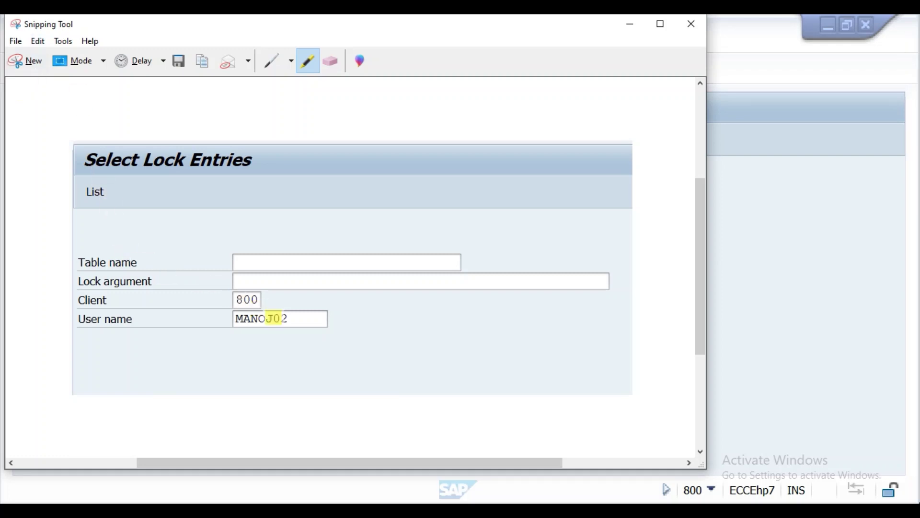
- Highlight the User name value in the snip, draw a yellow tick mark at List, and copy the marked snip
{"action": "mouse_move", "coordinate": [238, 320]}
{"action": "left_mouse_down"}
{"action": "mouse_move", "coordinate": [307, 326]}
{"action": "mouse_move", "coordinate": [302, 319]}
{"action": "mouse_move", "coordinate": [328, 333]}
{"action": "left_mouse_up"}
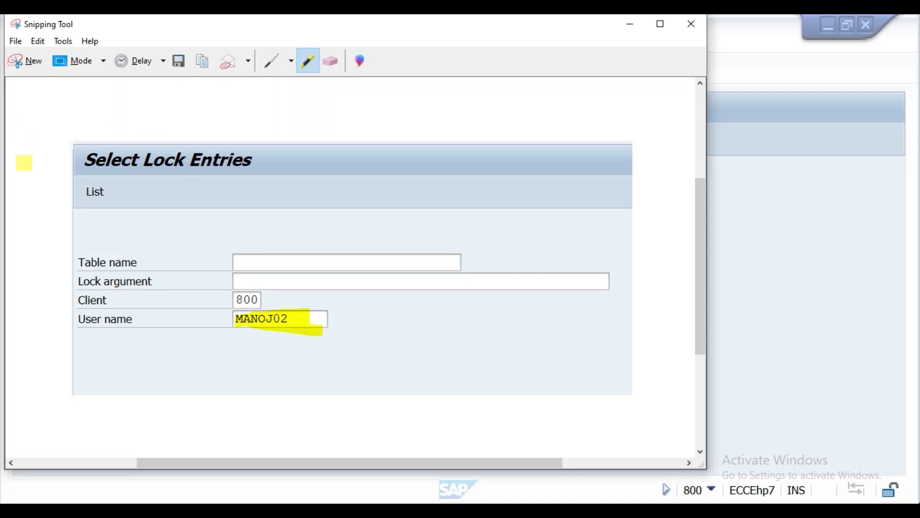
{"action": "left_click_drag", "start_coordinate": [95, 194], "coordinate": [204, 163]}
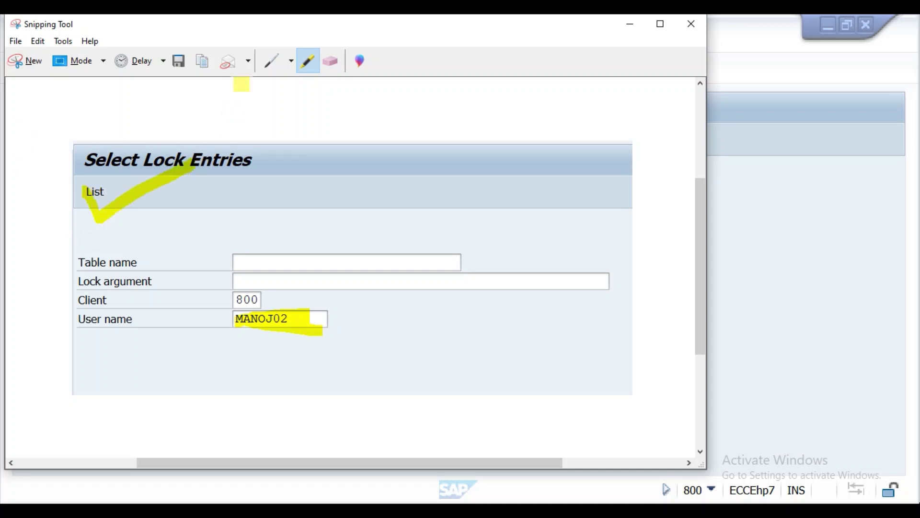
{"action": "left_click", "coordinate": [203, 66]}
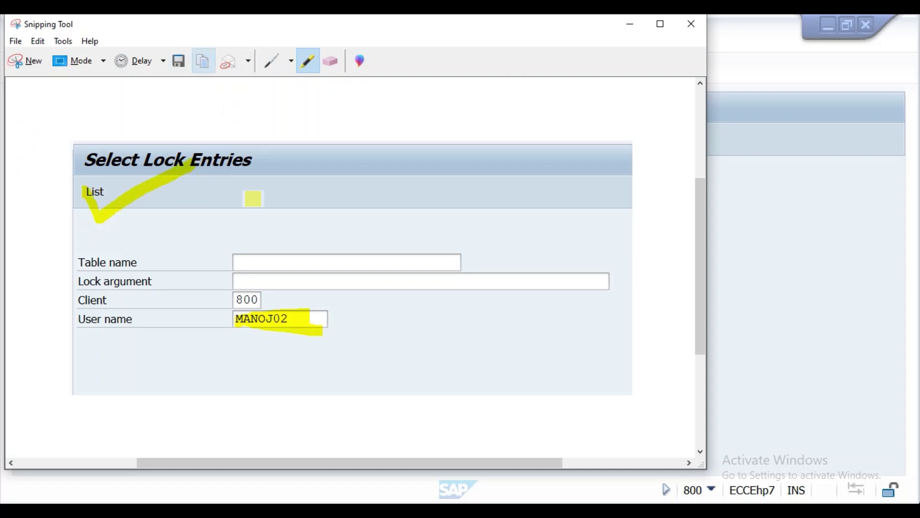
- Replace the old Select Lock Entries picture in the Data Locked document with the copied snip
{"action": "mouse_move", "coordinate": [392, 491]}
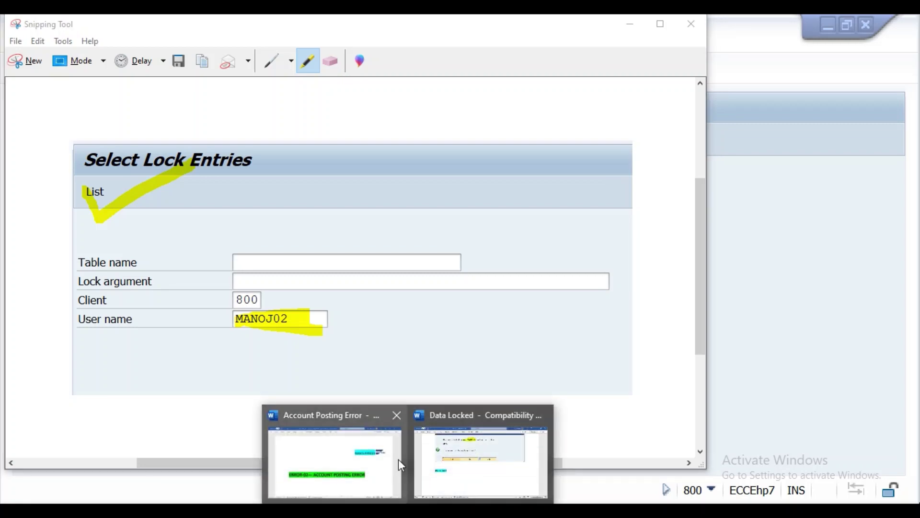
{"action": "left_click", "coordinate": [453, 477]}
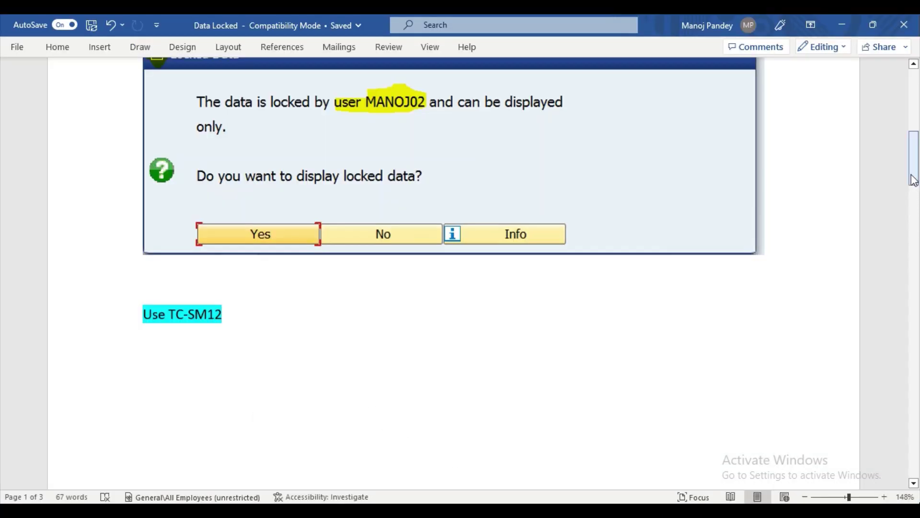
{"action": "left_click_drag", "start_coordinate": [915, 161], "coordinate": [917, 245]}
{"action": "left_click", "coordinate": [389, 253]}
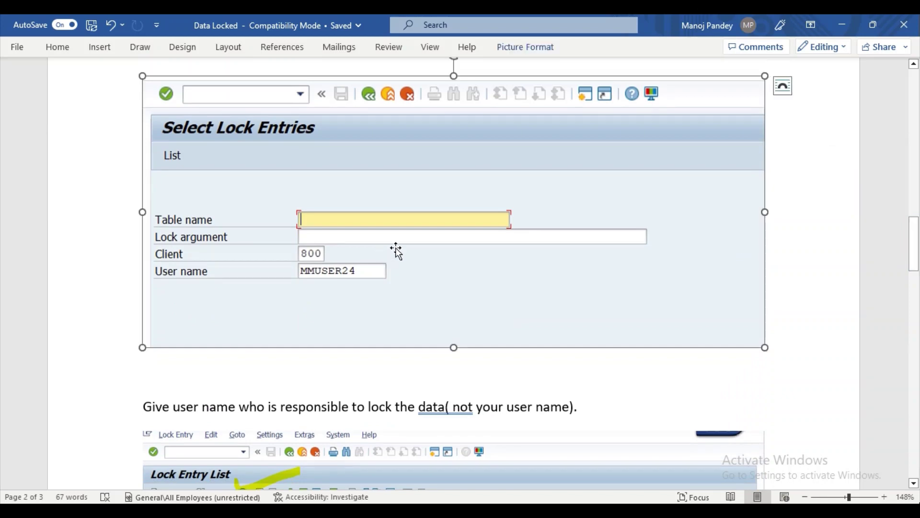
{"action": "key", "text": "Delete"}
{"action": "key", "text": "ctrl+v"}
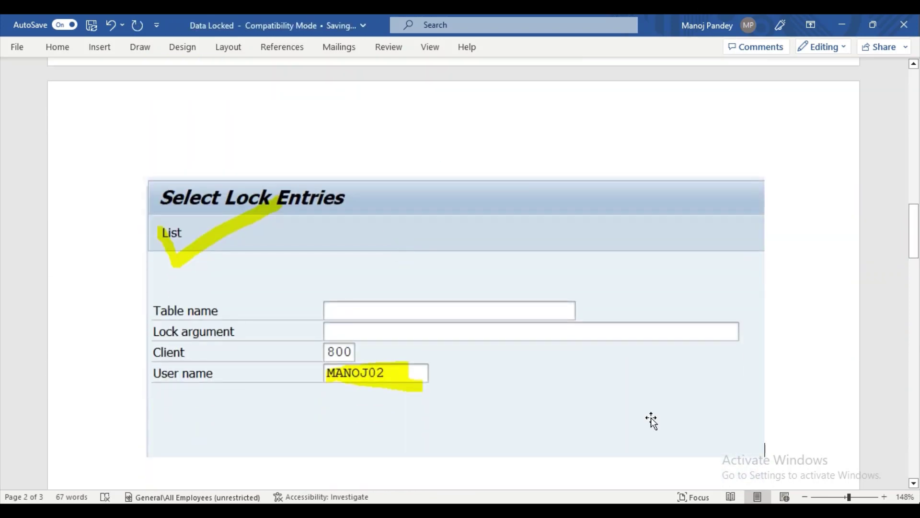
- Return to Select Lock Entries in SAP, list the locking user's lock entries and select all of them
{"action": "left_click_drag", "start_coordinate": [915, 230], "coordinate": [917, 262]}
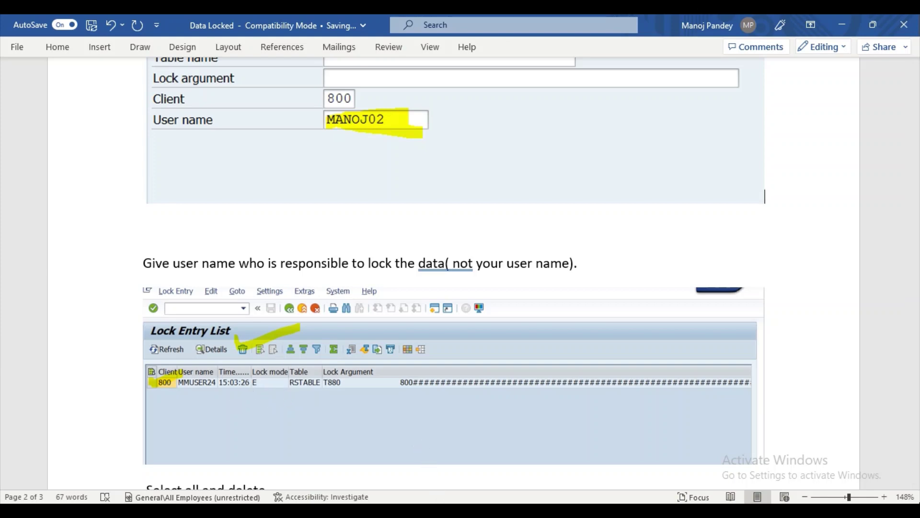
{"action": "left_click", "coordinate": [441, 509]}
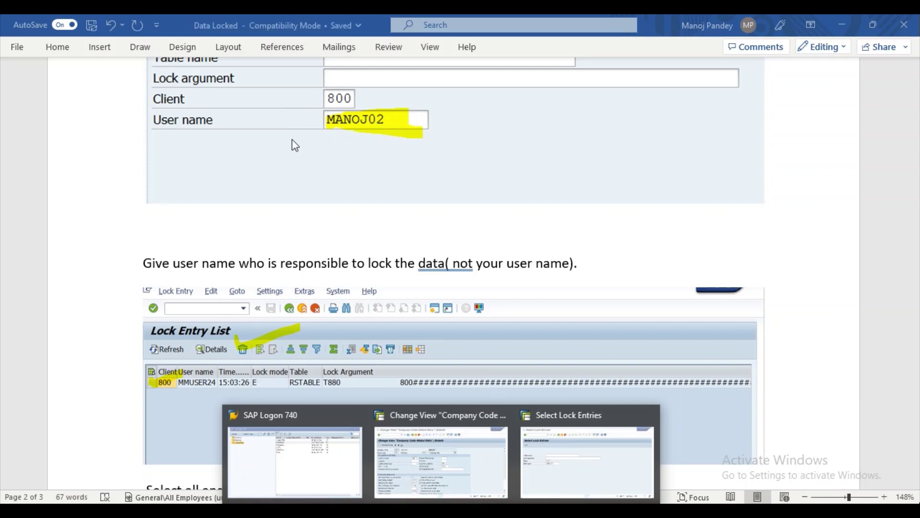
{"action": "left_click", "coordinate": [549, 415]}
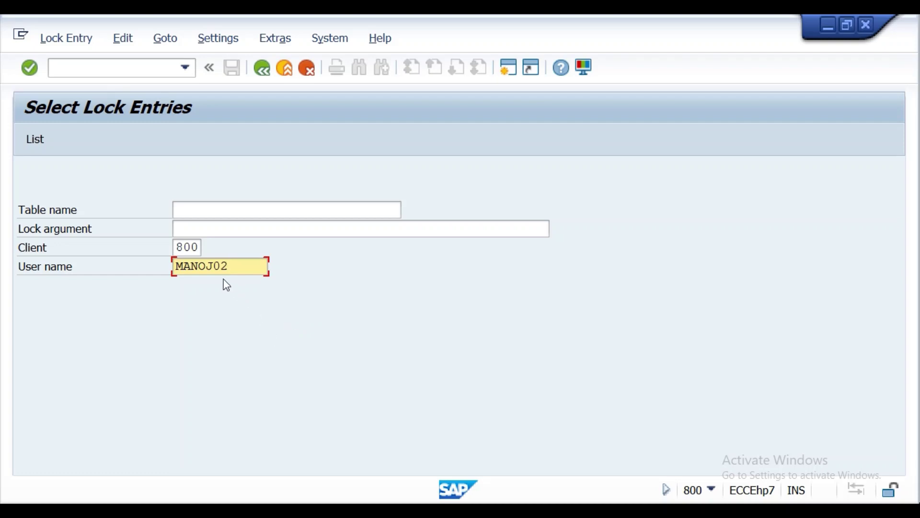
{"action": "left_click", "coordinate": [41, 141]}
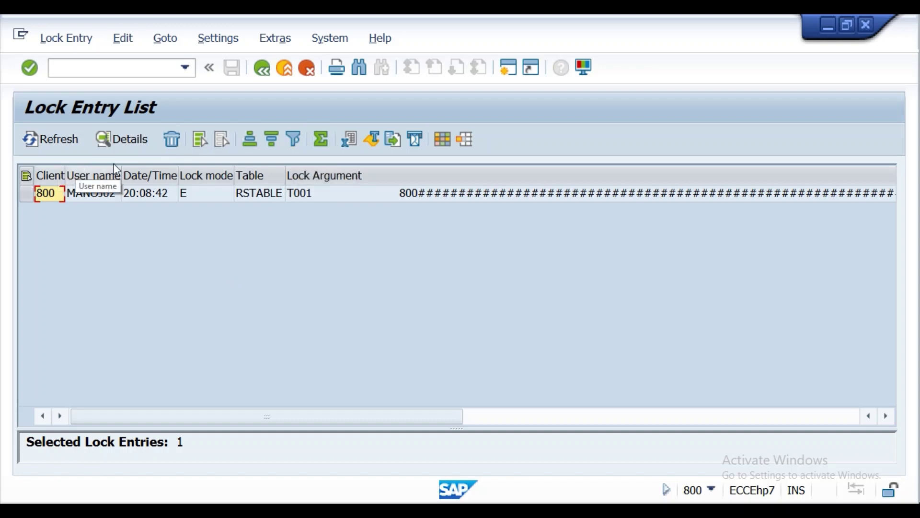
{"action": "left_click", "coordinate": [198, 137]}
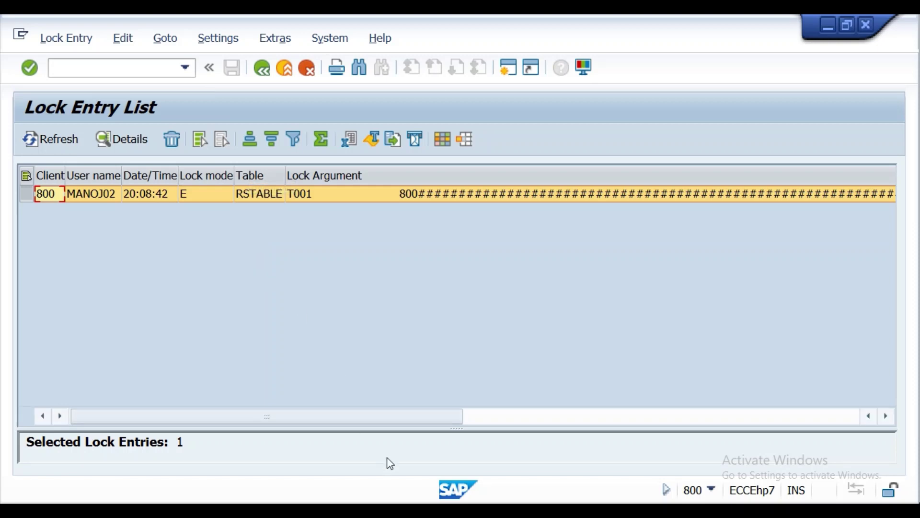
- Switch to the Snipping Tool and capture a rectangular snip of the Lock Entry List from its title to below the selected entry
{"action": "key", "text": "alt+Tab"}
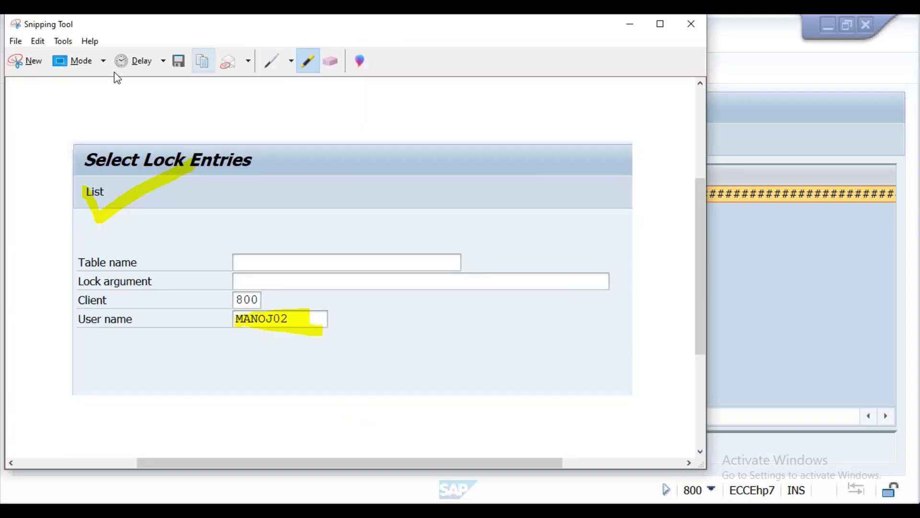
{"action": "left_click", "coordinate": [28, 61]}
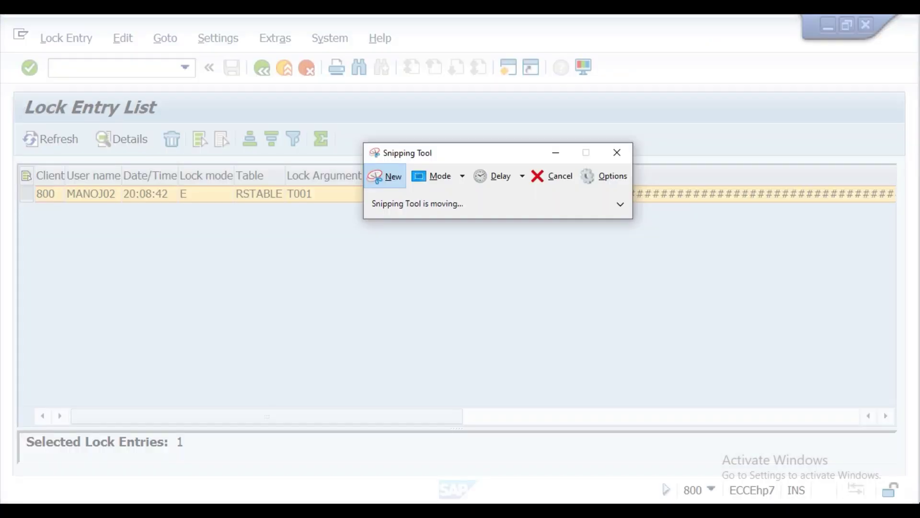
{"action": "left_click_drag", "start_coordinate": [9, 83], "coordinate": [906, 290]}
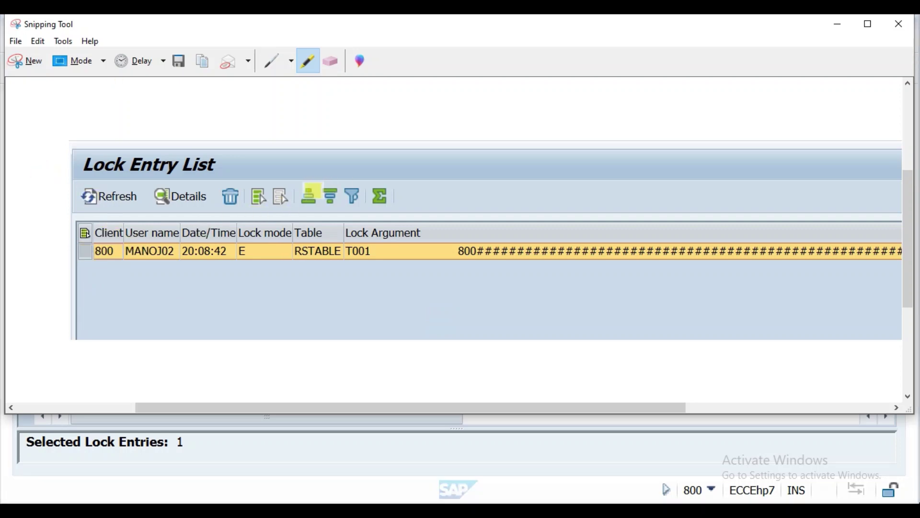
- Highlight the Select All icon in the snip, draw a yellow tick mark at the Delete icon, and copy the marked snip
{"action": "mouse_move", "coordinate": [259, 175]}
{"action": "left_mouse_down"}
{"action": "mouse_move", "coordinate": [259, 211]}
{"action": "mouse_move", "coordinate": [276, 193]}
{"action": "mouse_move", "coordinate": [258, 177]}
{"action": "left_mouse_up"}
{"action": "mouse_move", "coordinate": [235, 205]}
{"action": "left_mouse_down"}
{"action": "mouse_move", "coordinate": [221, 188]}
{"action": "mouse_move", "coordinate": [252, 201]}
{"action": "mouse_move", "coordinate": [277, 127]}
{"action": "left_mouse_up"}
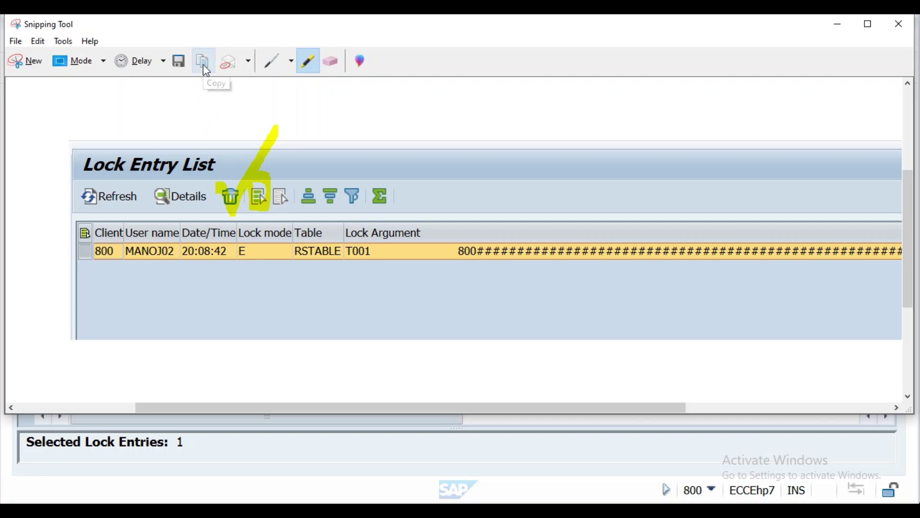
{"action": "left_click", "coordinate": [205, 68]}
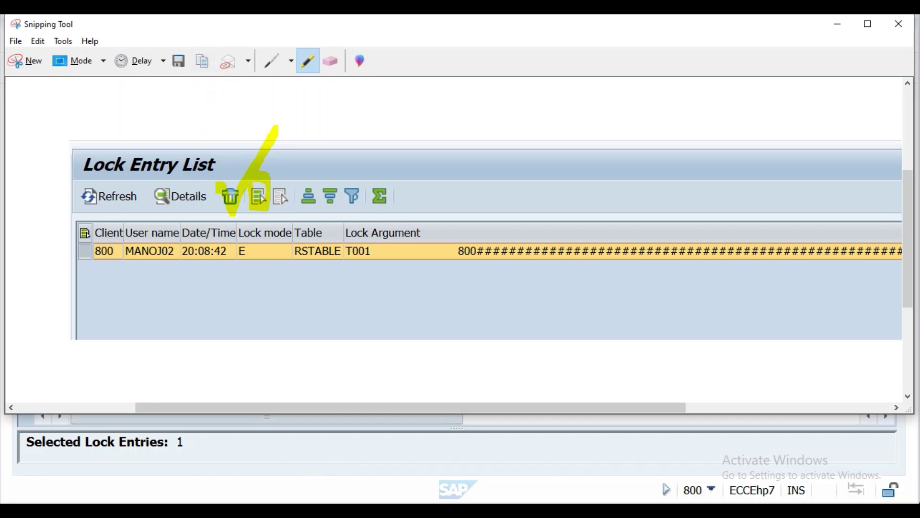
- Replace the old Lock Entry List picture in the Data Locked Word document with the copied snip
{"action": "mouse_move", "coordinate": [408, 503]}
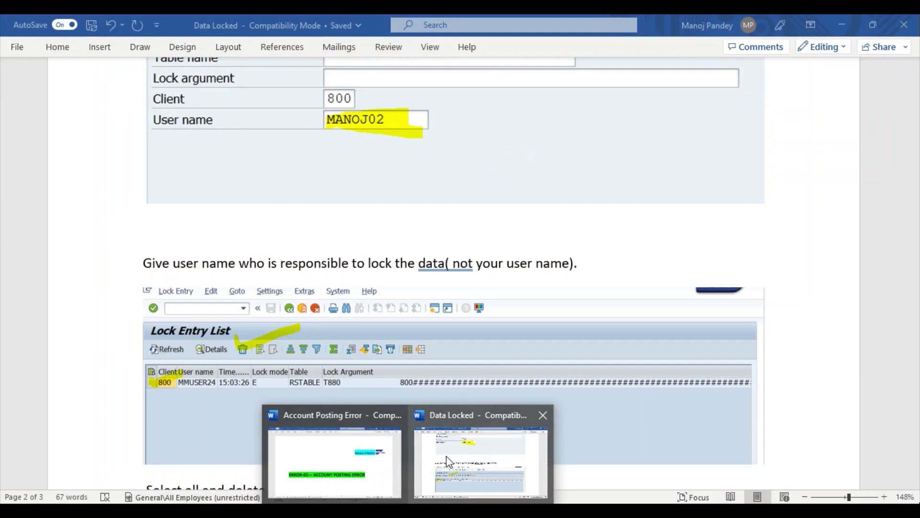
{"action": "left_click", "coordinate": [446, 456]}
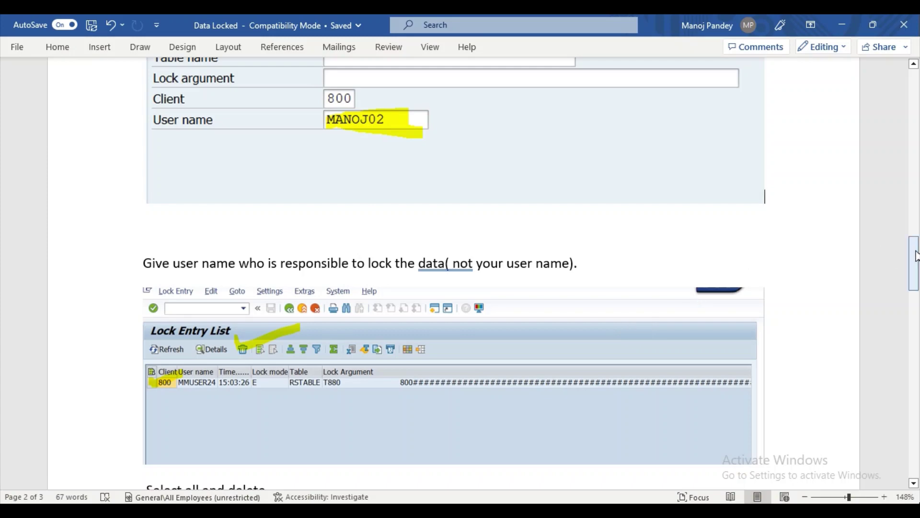
{"action": "left_click_drag", "start_coordinate": [916, 257], "coordinate": [915, 279]}
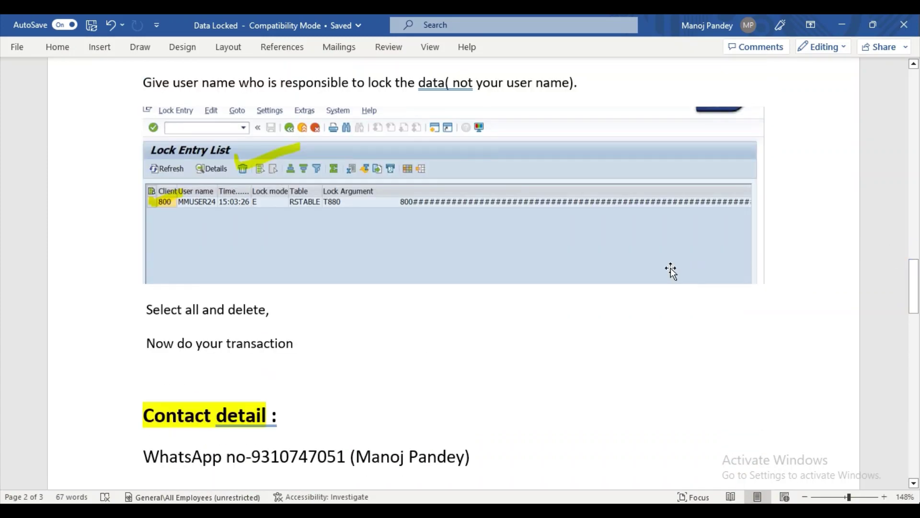
{"action": "left_click", "coordinate": [535, 241]}
{"action": "key", "text": "Delete"}
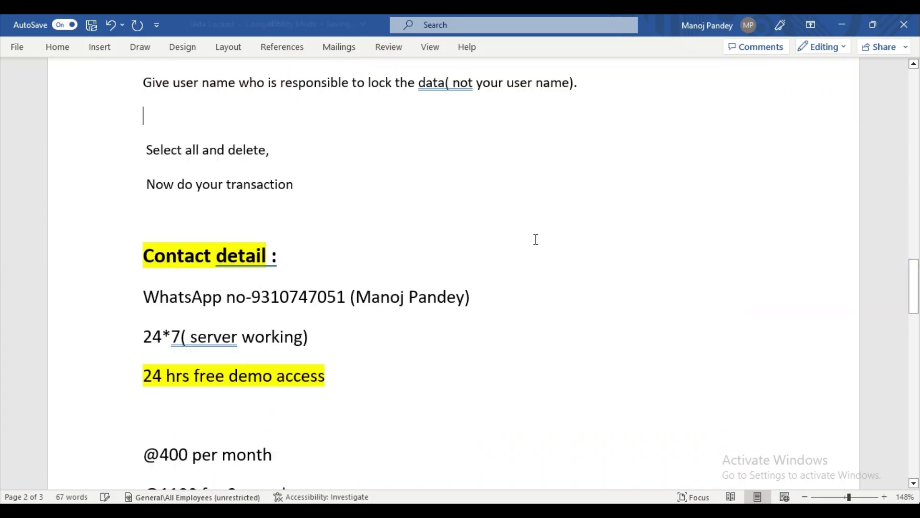
{"action": "key", "text": "ctrl+v"}
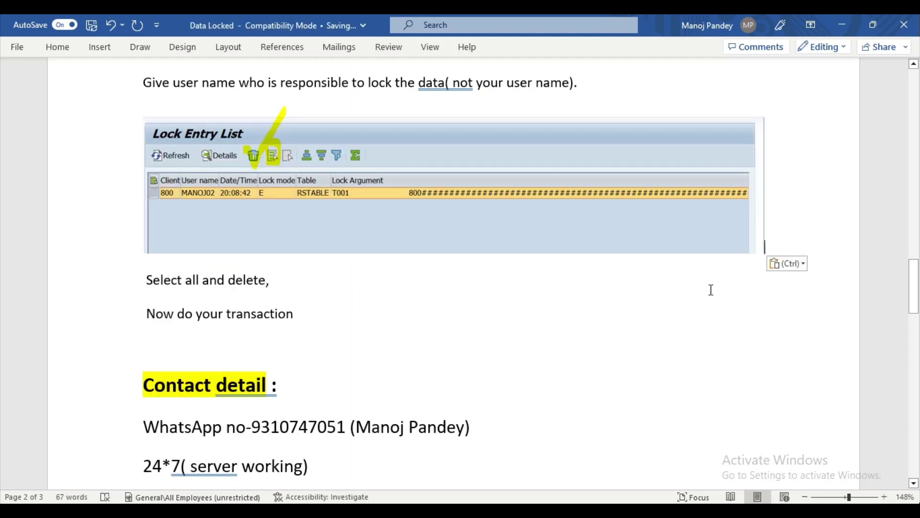
{"action": "left_click_drag", "start_coordinate": [914, 281], "coordinate": [915, 286]}
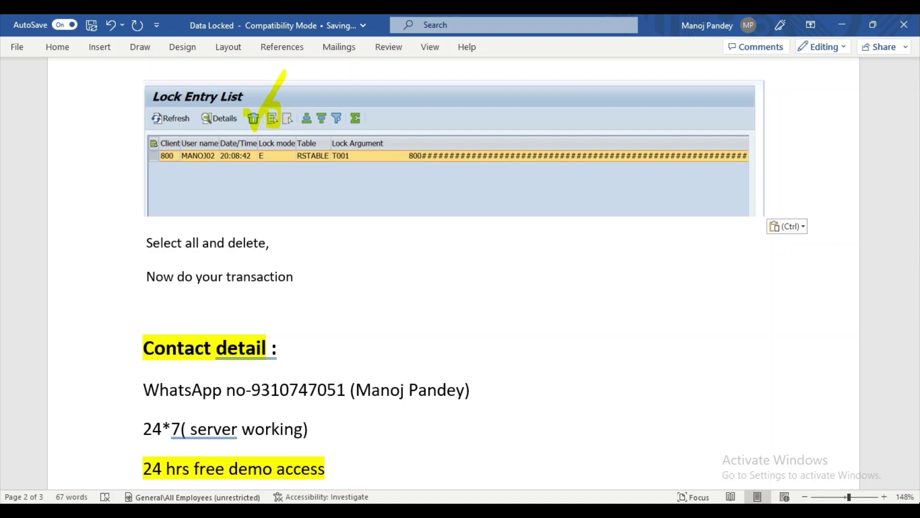
- Request deletion of the selected lock entry in SAP and capture a snip of the Delete lock entry dialog
{"action": "left_click", "coordinate": [572, 451]}
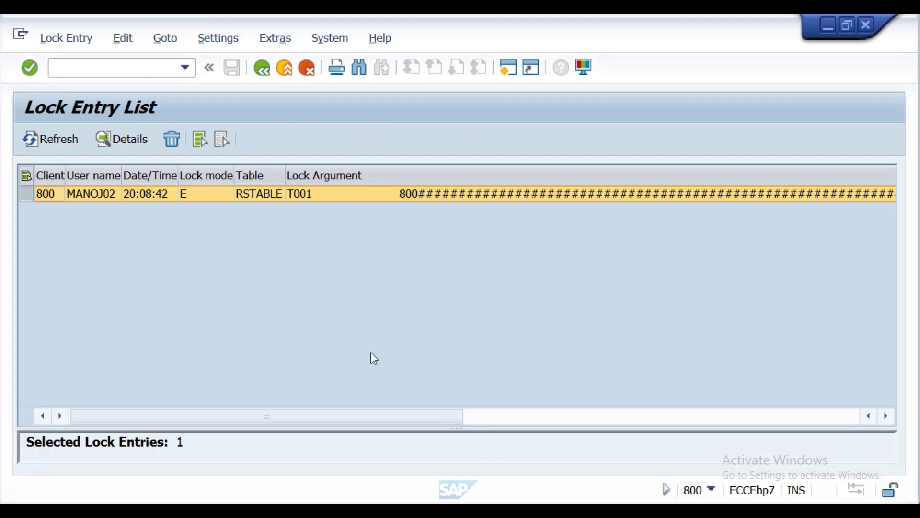
{"action": "left_click", "coordinate": [172, 138]}
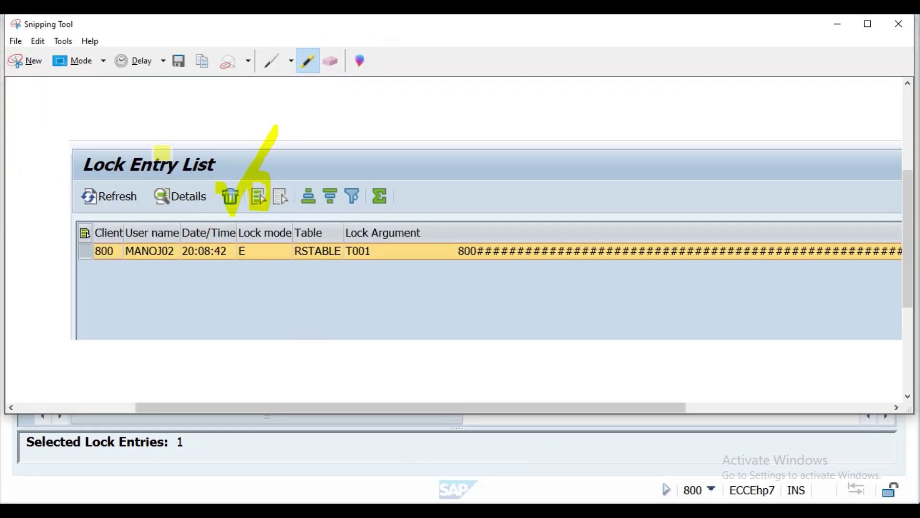
{"action": "left_click", "coordinate": [51, 64]}
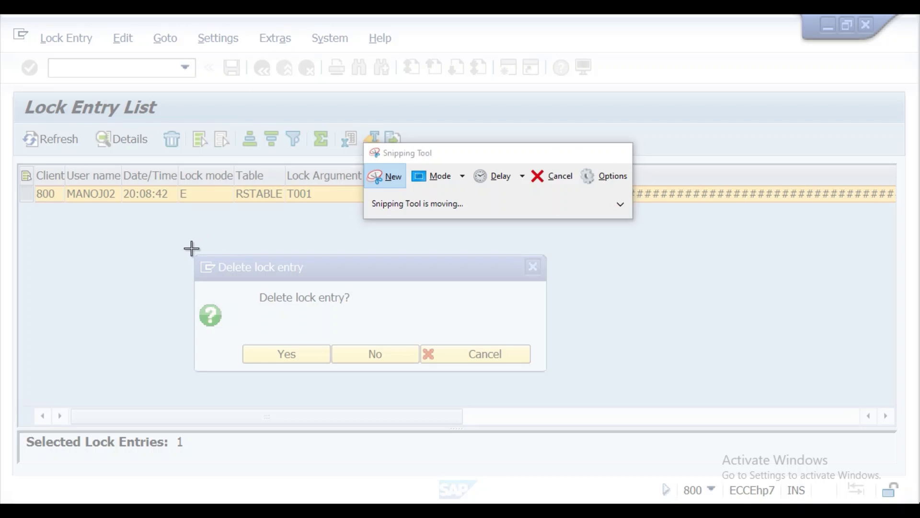
{"action": "mouse_move", "coordinate": [191, 249]}
{"action": "left_mouse_down"}
{"action": "mouse_move", "coordinate": [405, 346]}
{"action": "mouse_move", "coordinate": [576, 378]}
{"action": "left_mouse_up"}
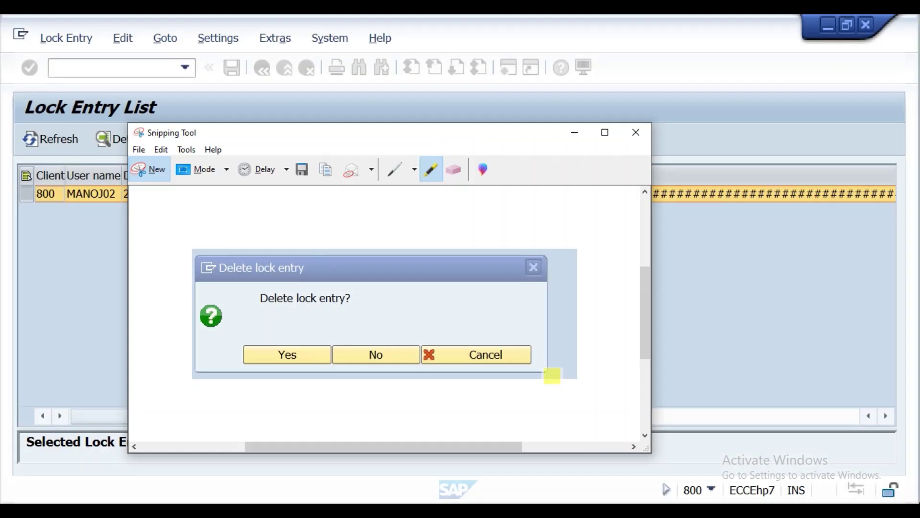
- Draw a yellow tick mark at Yes in the Delete lock entry snip, erasing and redrawing its long stroke shorter
{"action": "mouse_move", "coordinate": [386, 187]}
{"action": "left_mouse_down"}
{"action": "mouse_move", "coordinate": [287, 326]}
{"action": "mouse_move", "coordinate": [258, 350]}
{"action": "mouse_move", "coordinate": [279, 365]}
{"action": "left_mouse_up"}
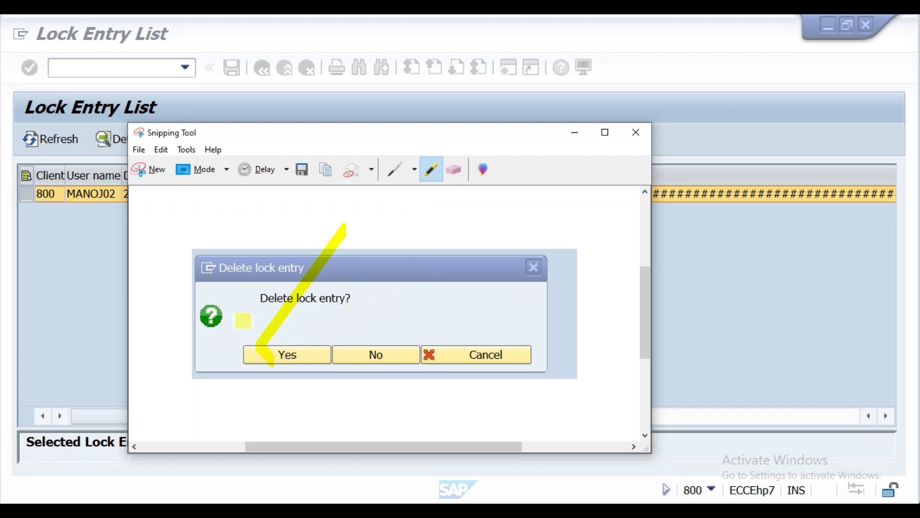
{"action": "left_click_drag", "start_coordinate": [243, 320], "coordinate": [259, 344]}
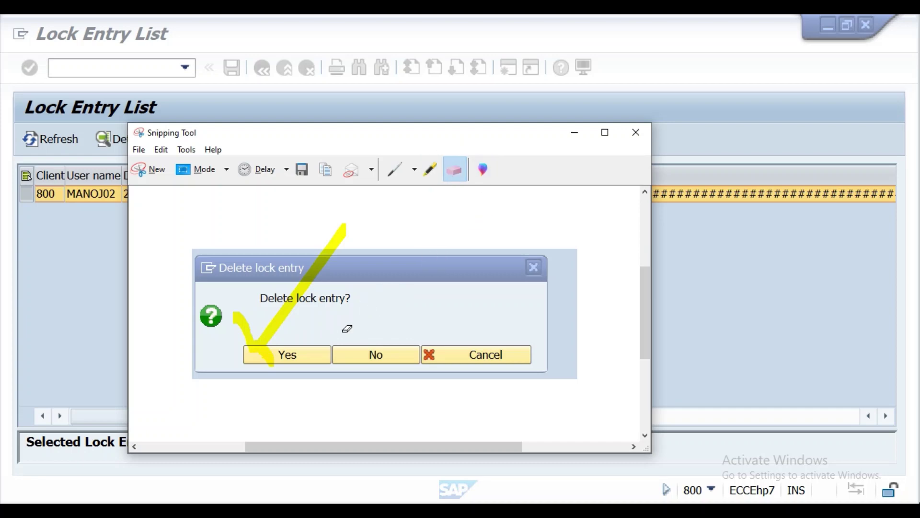
{"action": "left_click", "coordinate": [270, 361]}
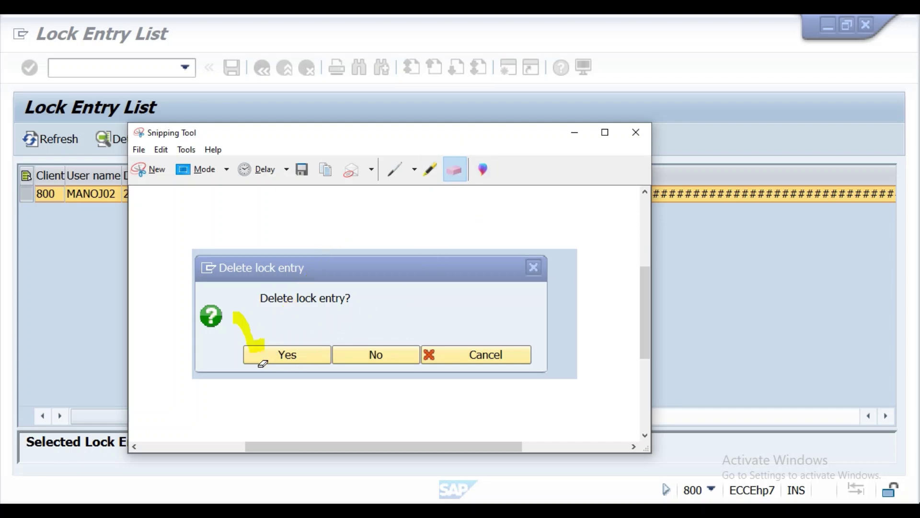
{"action": "left_click", "coordinate": [431, 171]}
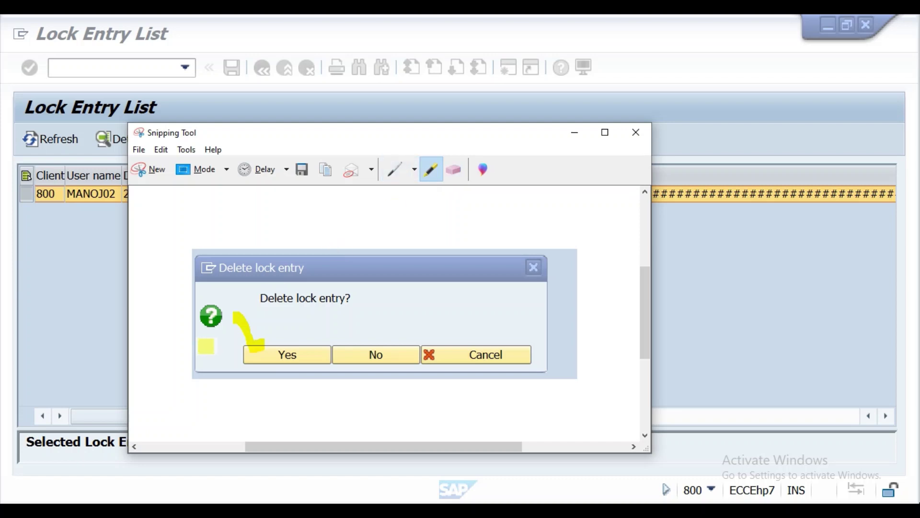
{"action": "left_click_drag", "start_coordinate": [262, 346], "coordinate": [346, 299]}
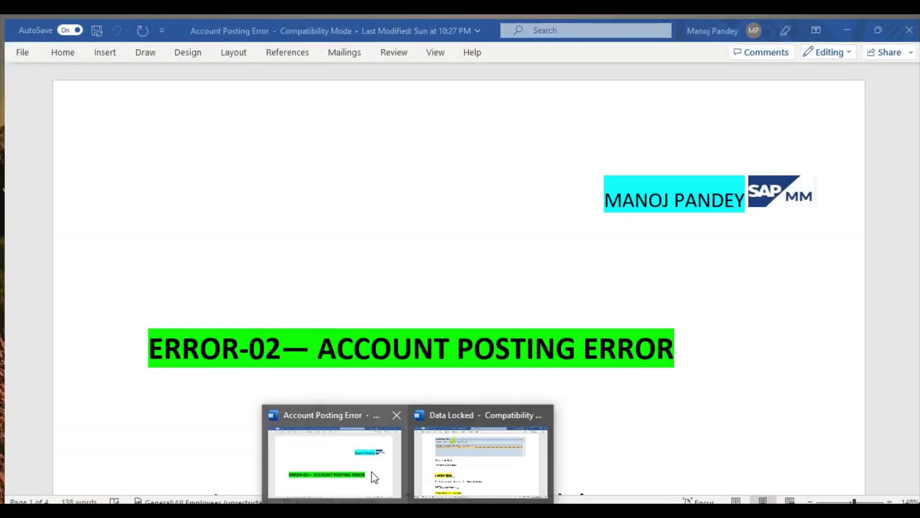
- Paste the marked Delete lock entry snip below the Lock Entry List picture in the Data Locked Word document, after a blank line
{"action": "left_click", "coordinate": [374, 477]}
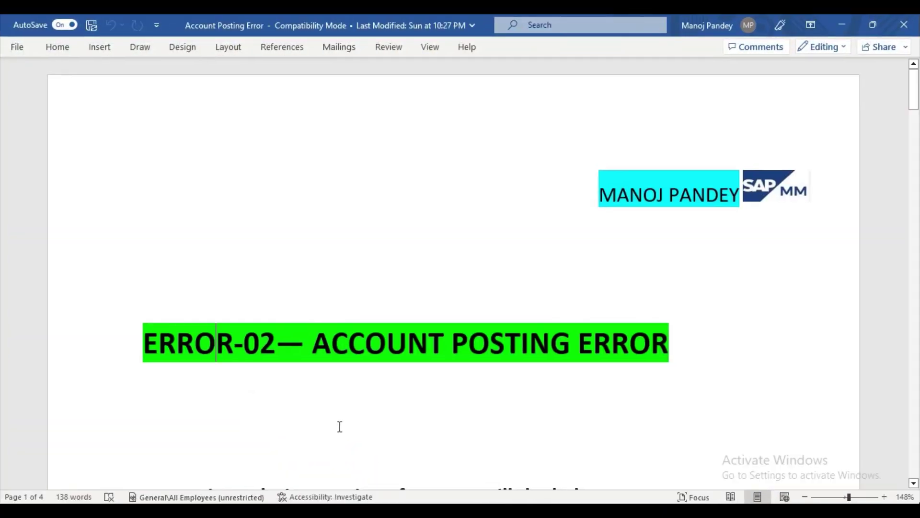
{"action": "mouse_move", "coordinate": [411, 509]}
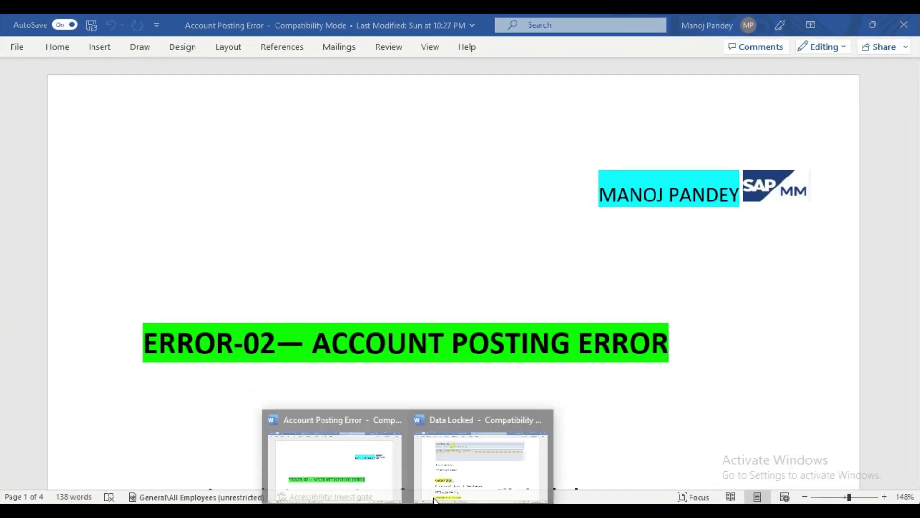
{"action": "left_click", "coordinate": [486, 471]}
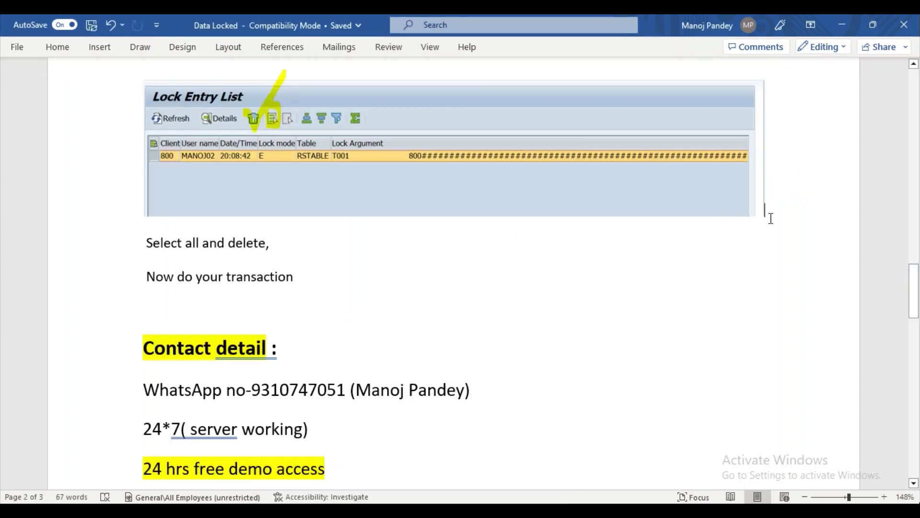
{"action": "key", "text": "Return"}
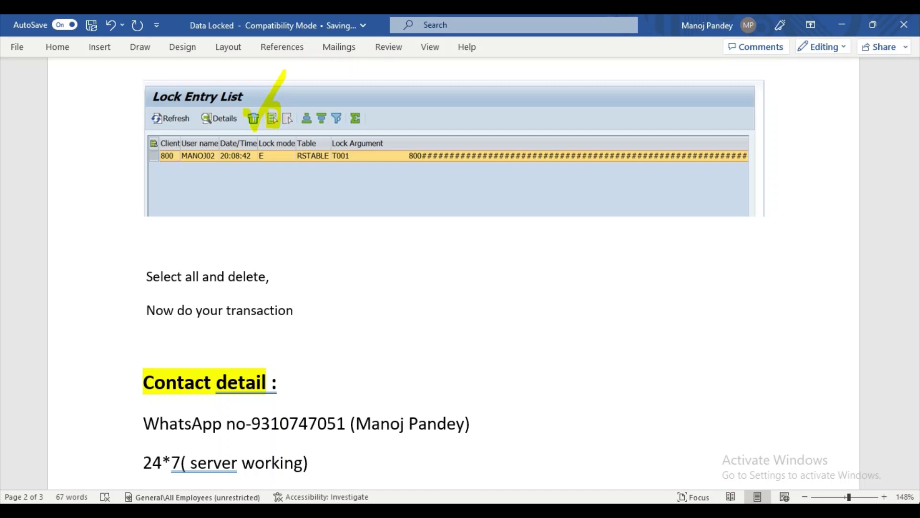
{"action": "key", "text": "Return"}
{"action": "key", "text": "ctrl+v"}
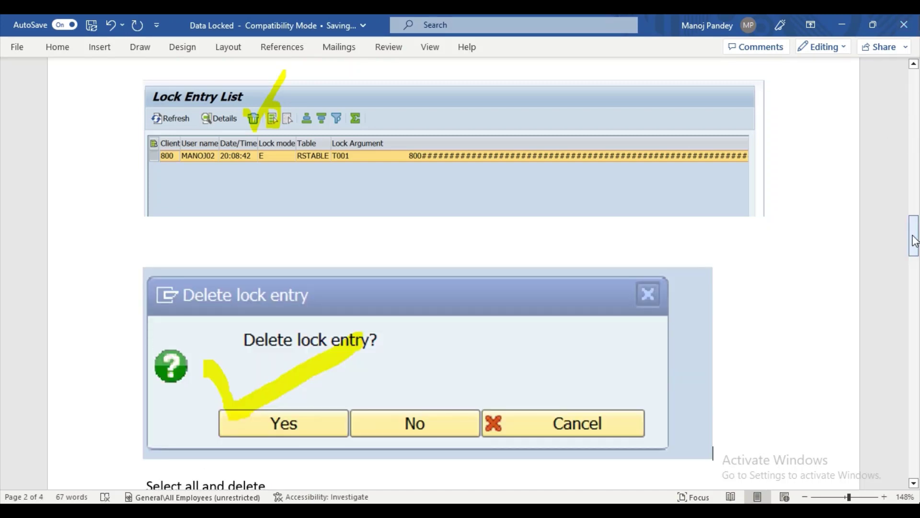
{"action": "left_click_drag", "start_coordinate": [914, 240], "coordinate": [914, 270]}
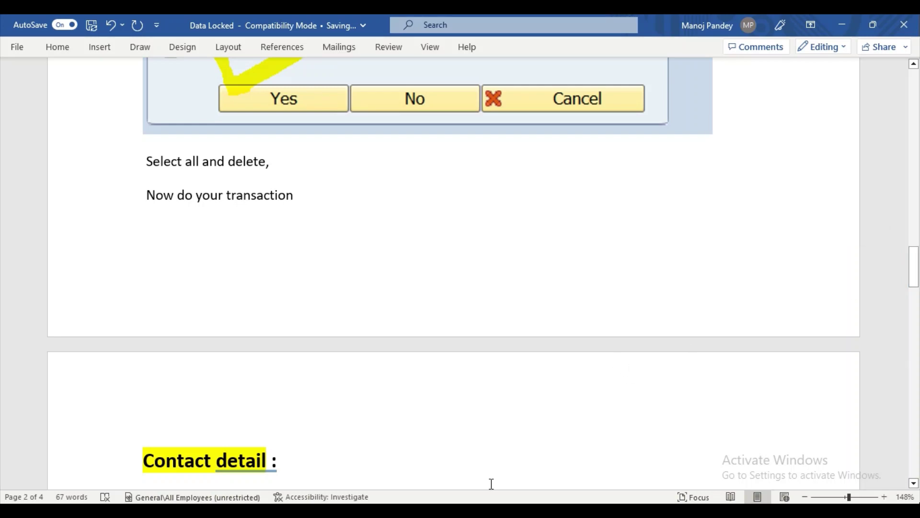
- Return to SAP, confirm deleting the lock entry, and exit the Lock Entry List to SAP Easy Access
{"action": "left_click", "coordinate": [446, 510]}
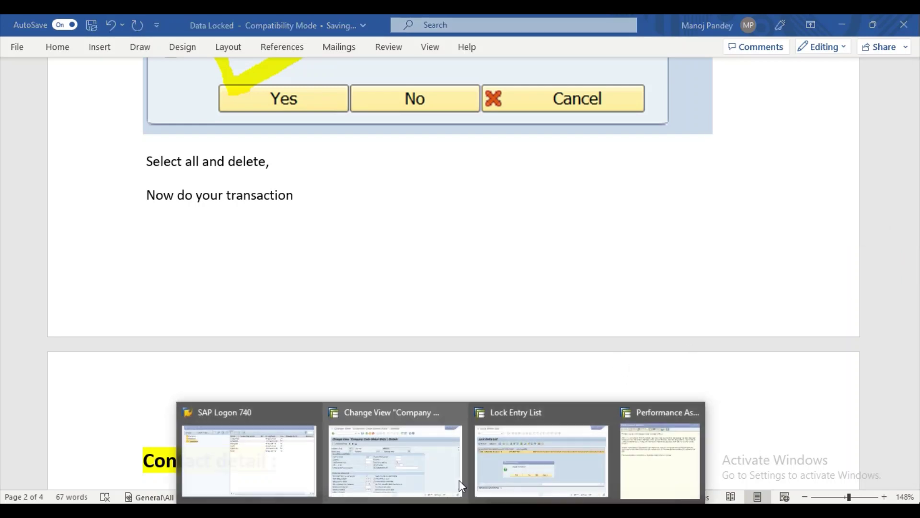
{"action": "left_click", "coordinate": [555, 448]}
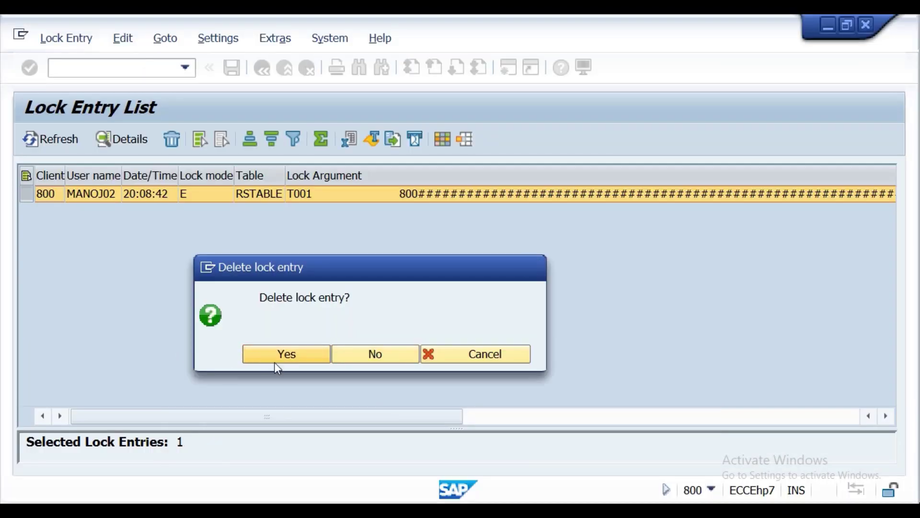
{"action": "left_click", "coordinate": [276, 360]}
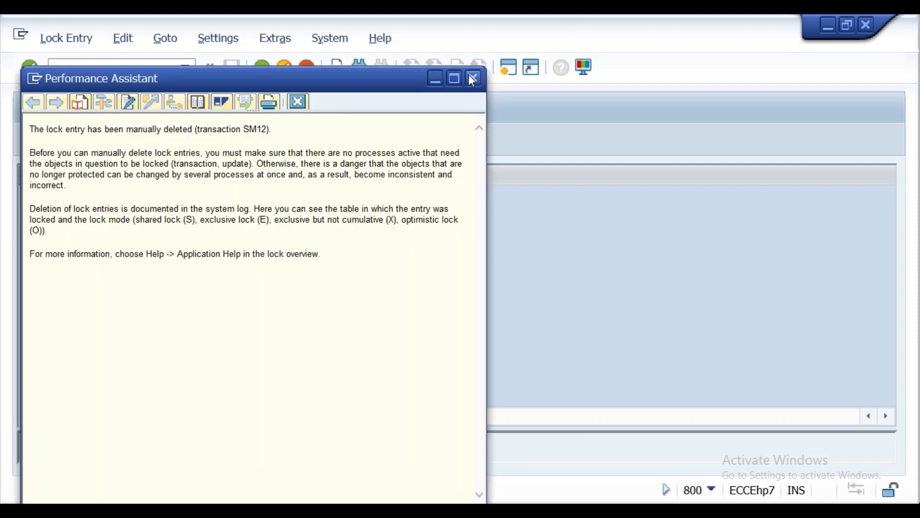
{"action": "key", "text": "Escape"}
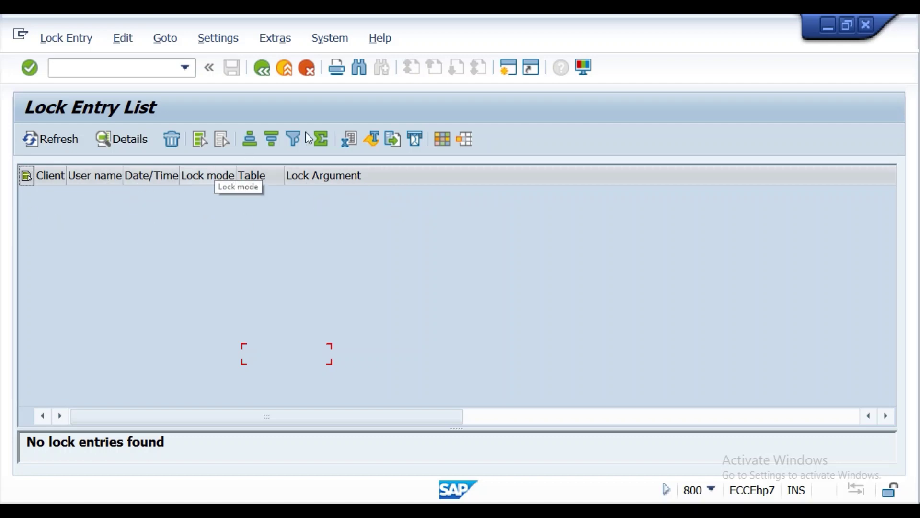
{"action": "left_click", "coordinate": [169, 69]}
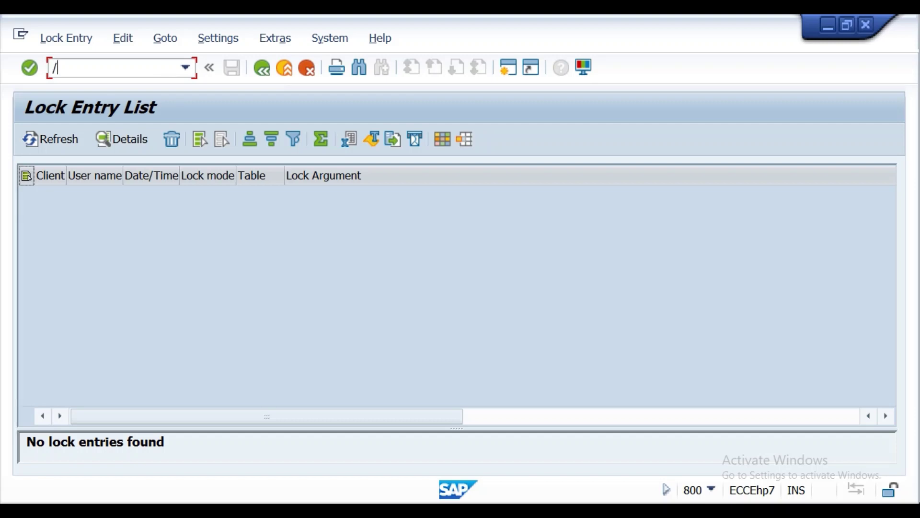
{"action": "key", "text": "Return"}
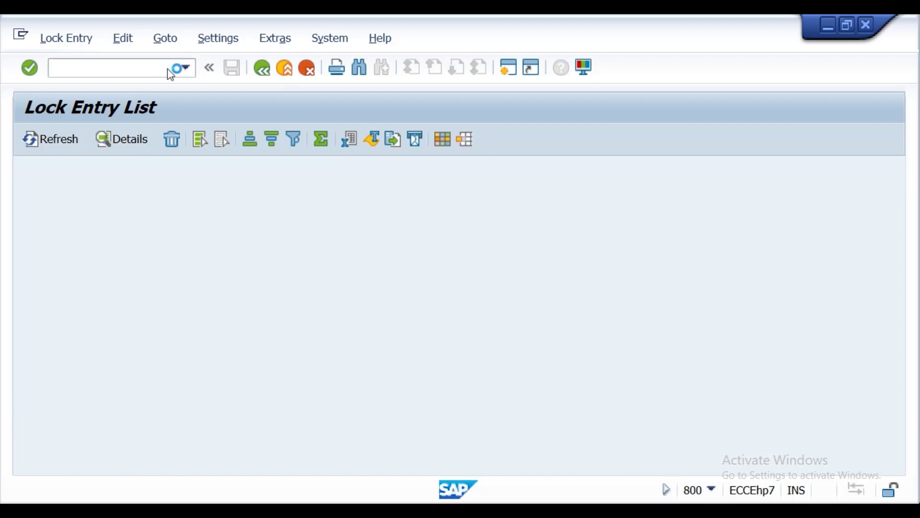
- Switch to the SAP session with company code 0001's details and go to the Company Code Global Data overview
{"action": "mouse_move", "coordinate": [441, 511]}
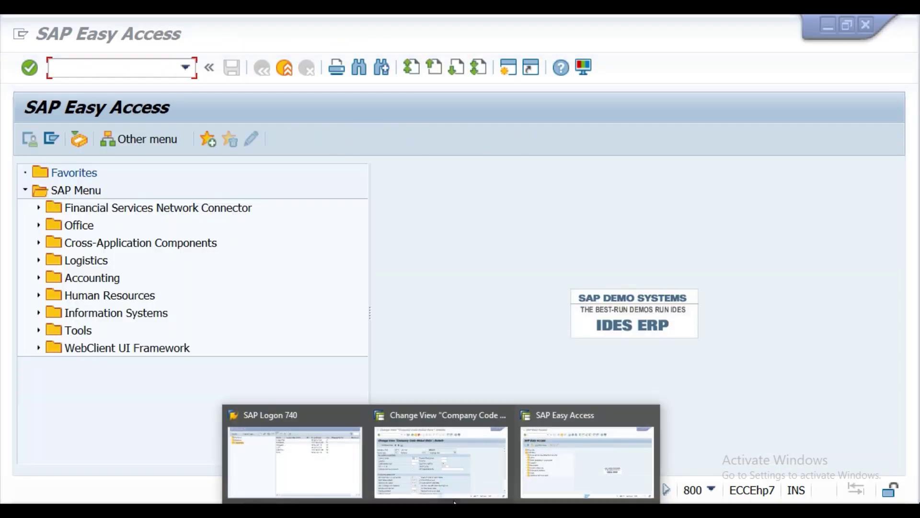
{"action": "left_click", "coordinate": [468, 475]}
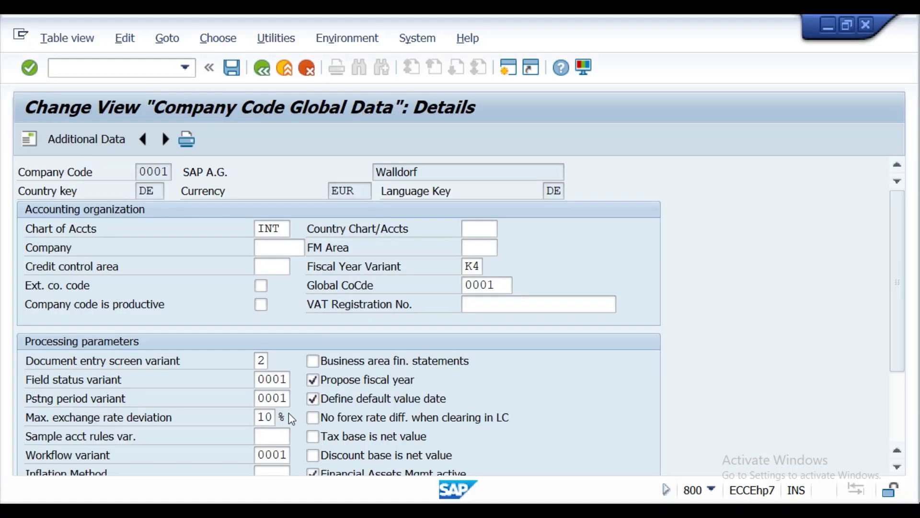
{"action": "left_click", "coordinate": [126, 73]}
{"action": "key", "text": "Return"}
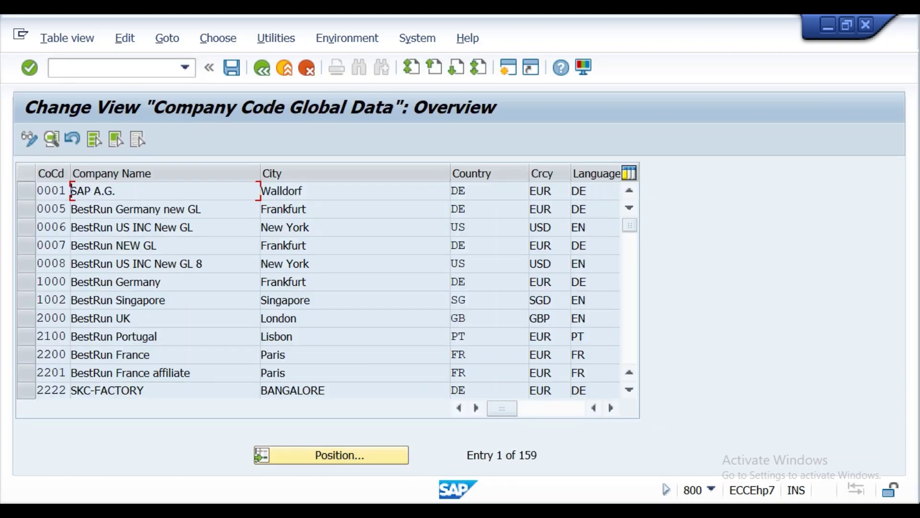
- Switch to the Data Locked Word document and review it from the title and Locked Data picture through to the contact detail section
{"action": "left_click", "coordinate": [408, 510]}
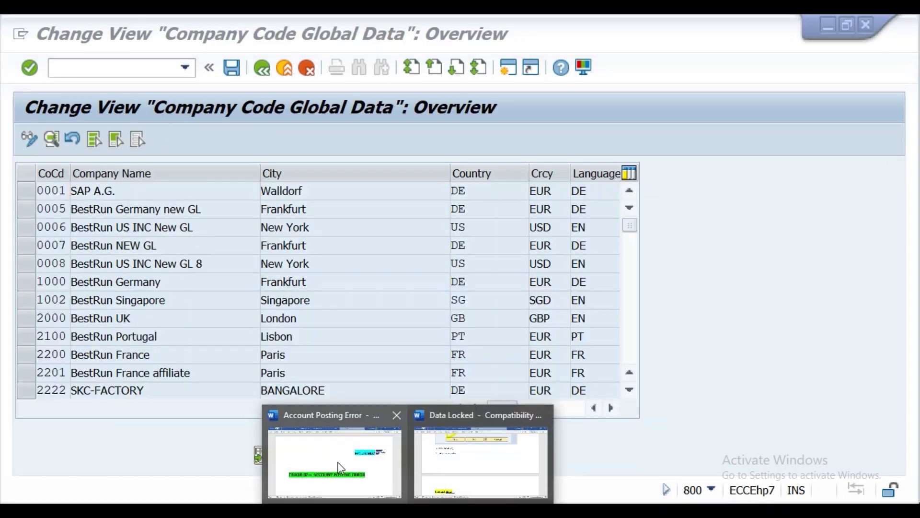
{"action": "left_click", "coordinate": [453, 453]}
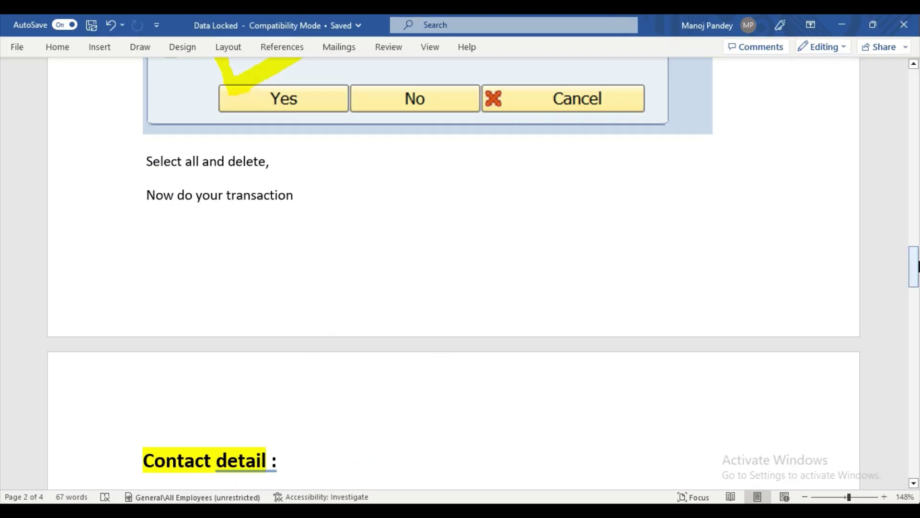
{"action": "left_click_drag", "start_coordinate": [917, 266], "coordinate": [918, 112]}
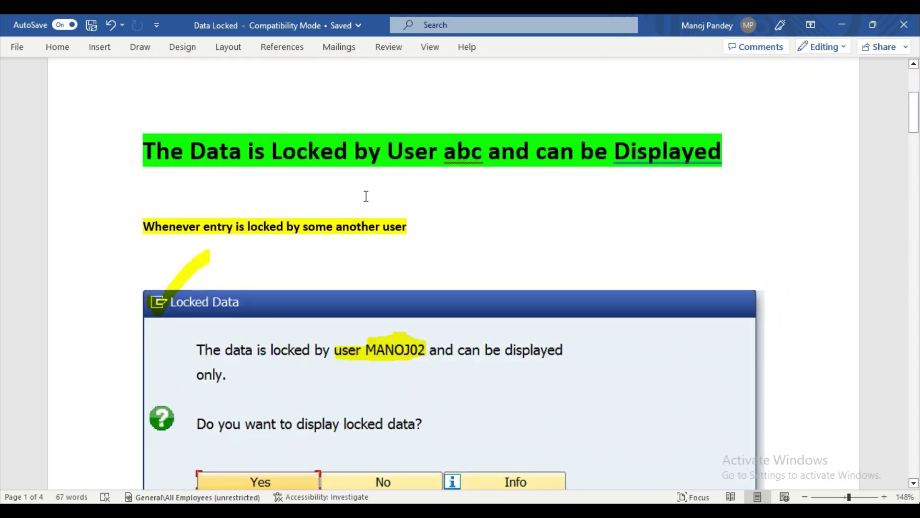
{"action": "left_click_drag", "start_coordinate": [917, 125], "coordinate": [917, 297]}
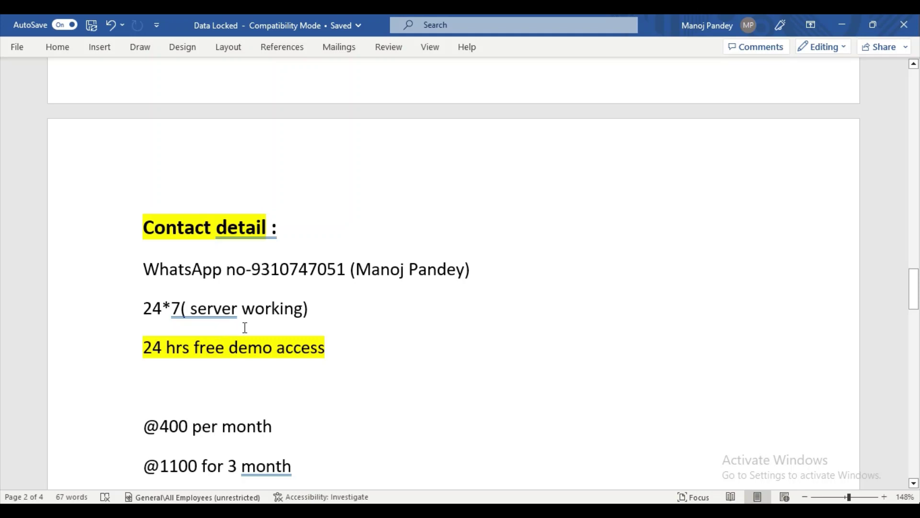
{"action": "scroll", "coordinate": [245, 327], "scroll_direction": "down", "scroll_amount": 1}
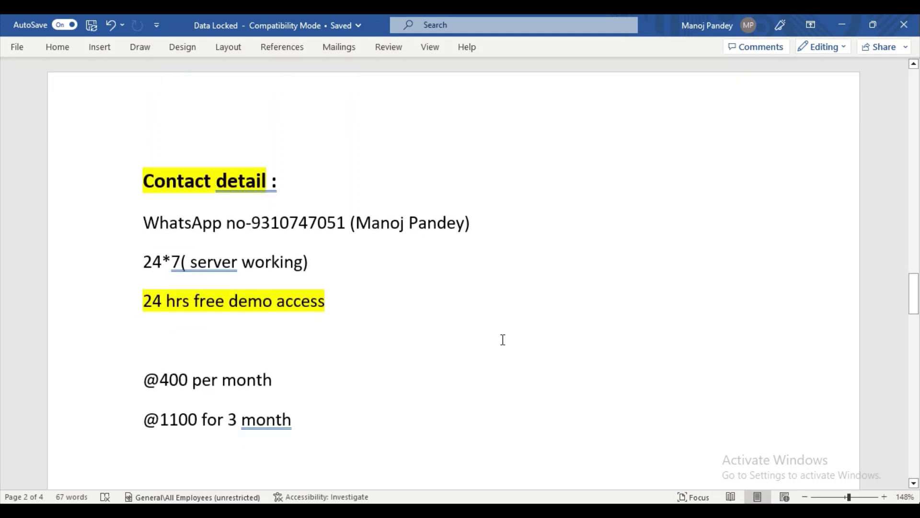
{"action": "left_click_drag", "start_coordinate": [910, 298], "coordinate": [918, 296]}
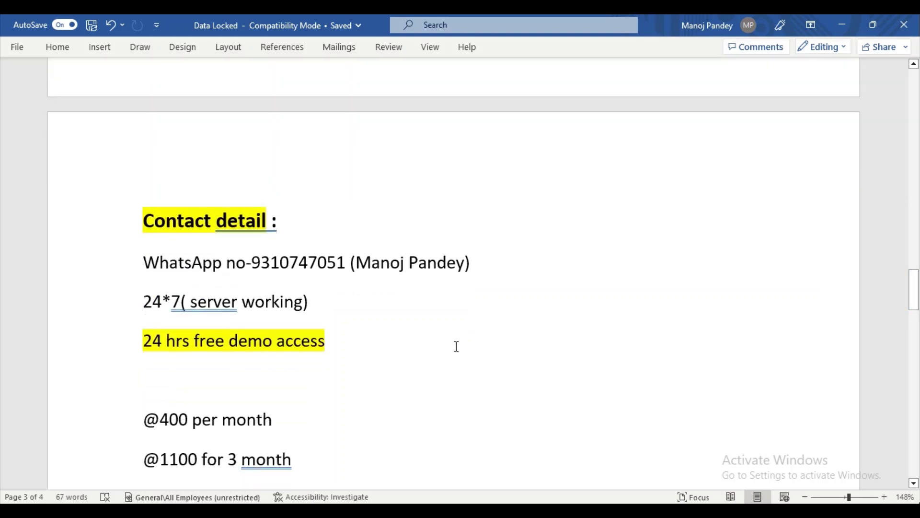